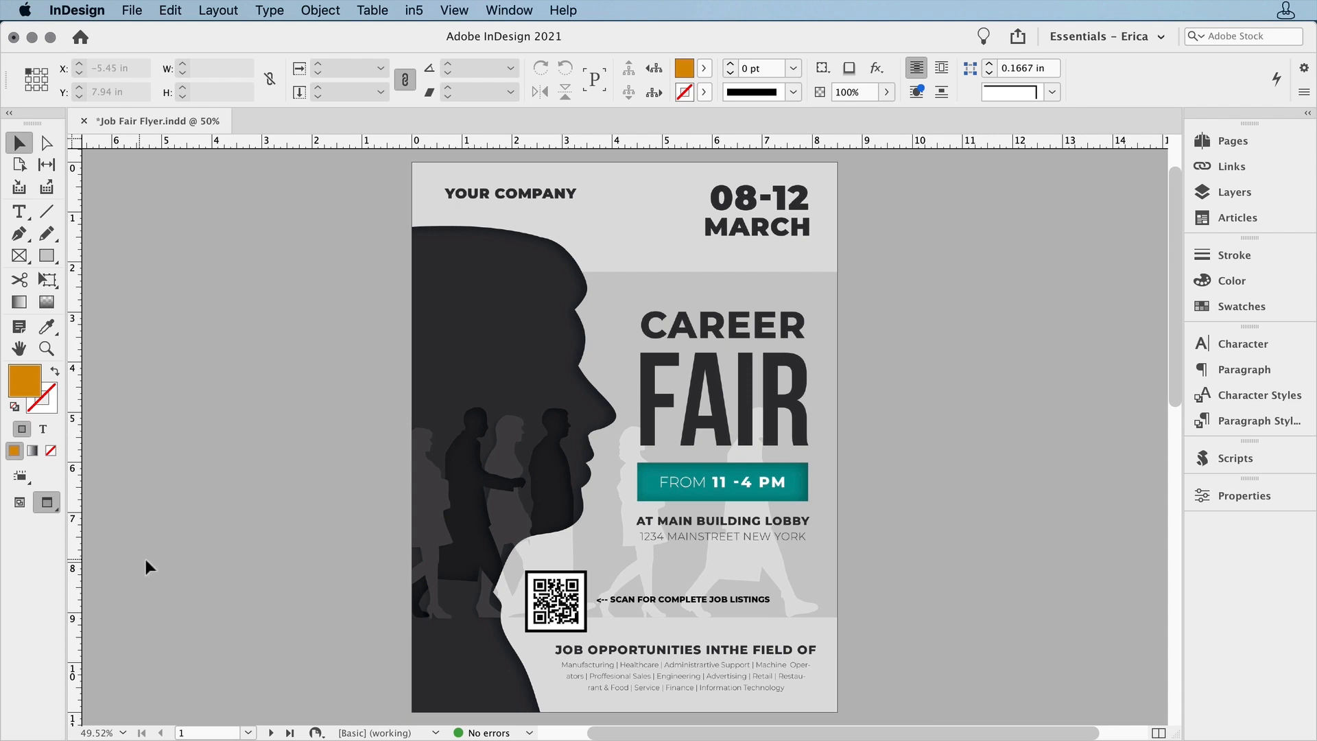
# Go to page 2 of the flyer, at the blank QR code frame above the job opportunities text
pyautogui.moveTo(351, 523); pyautogui.dragTo(863, 701)
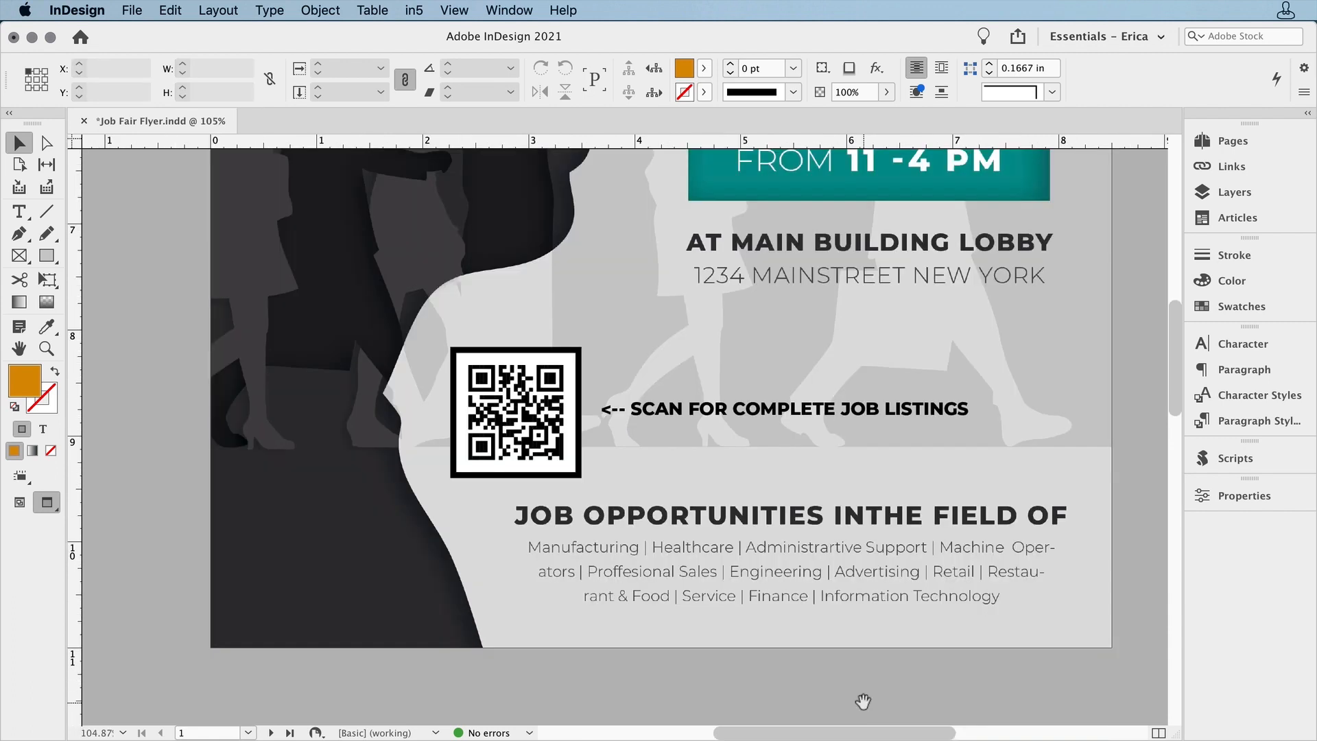
pyautogui.press('super+j')
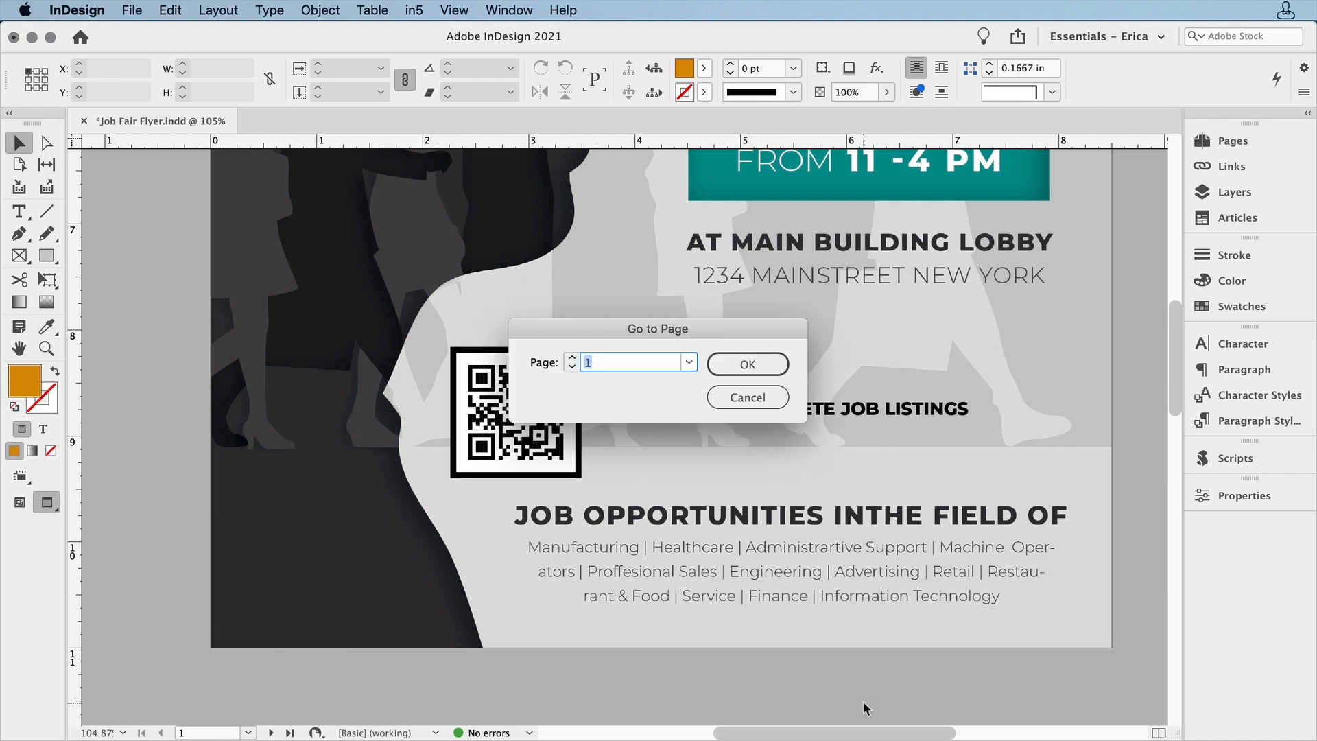
pyautogui.write('2')
pyautogui.press('Return')
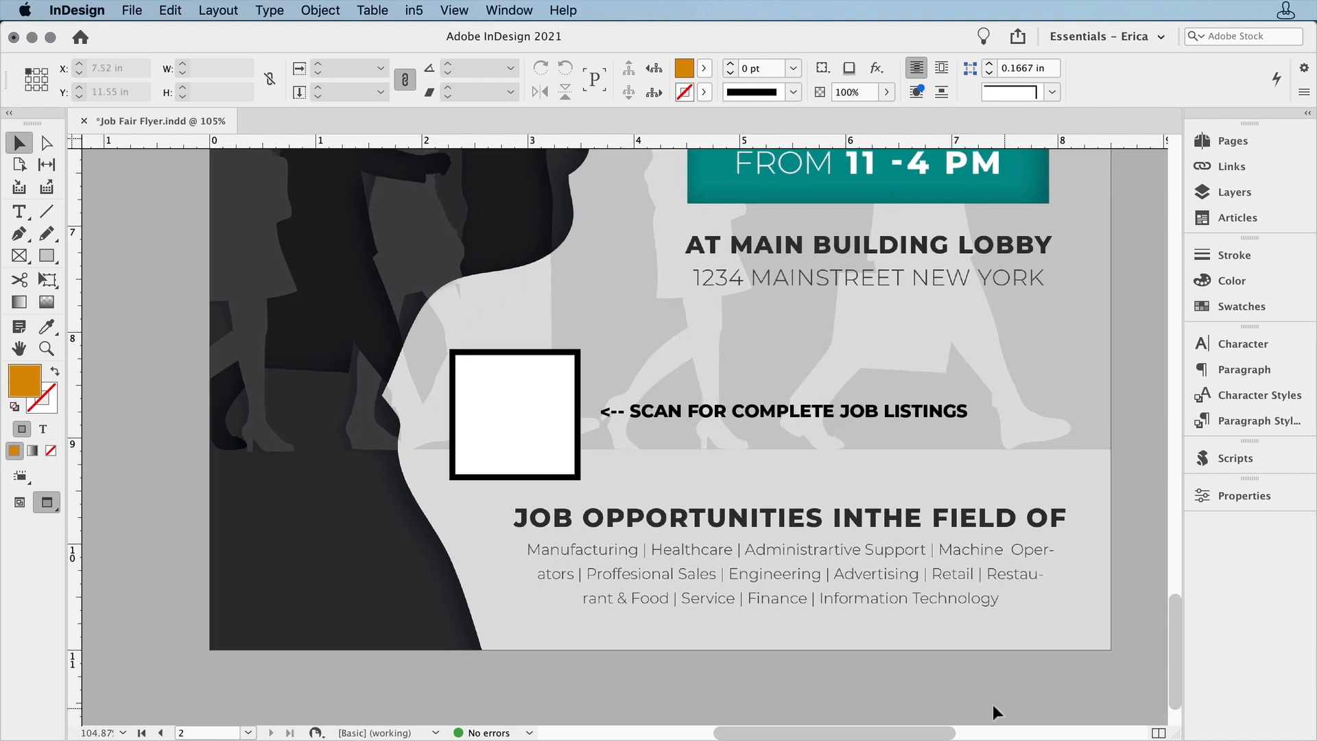
pyautogui.click(566, 450)
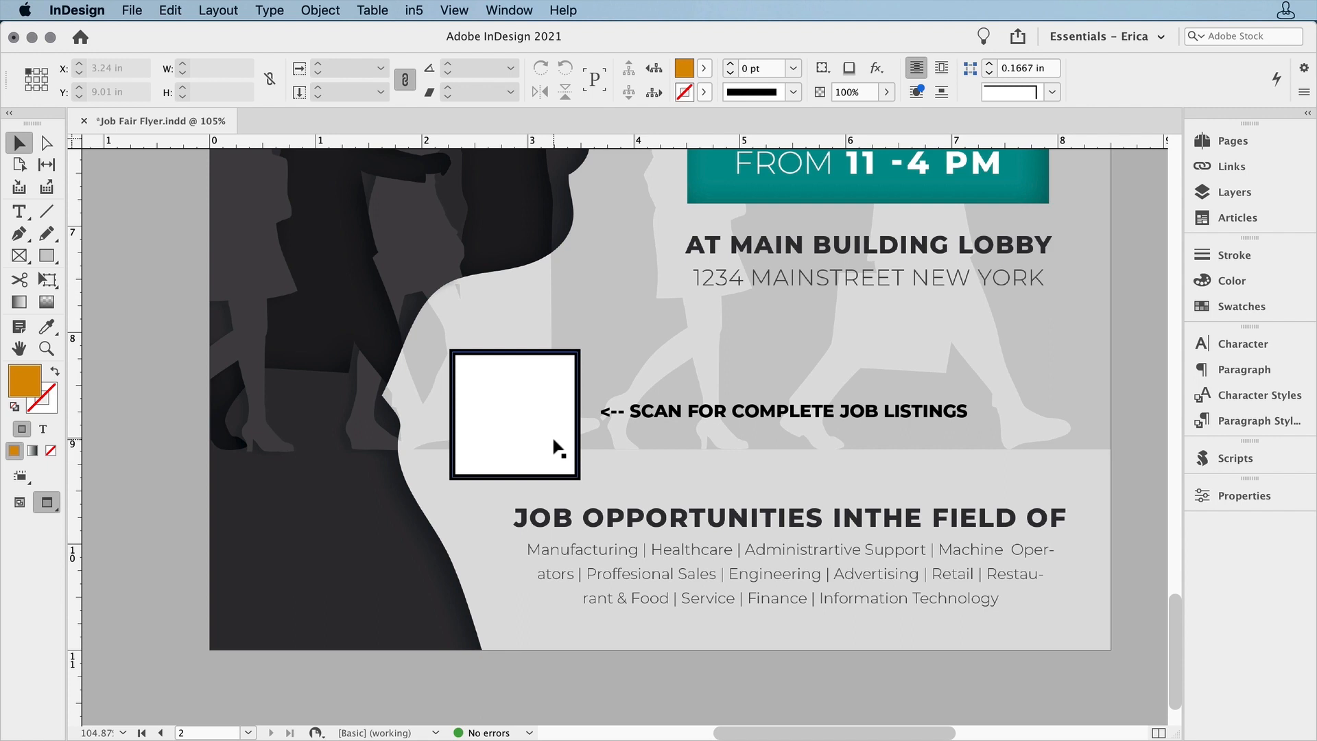
pyautogui.click(556, 446)
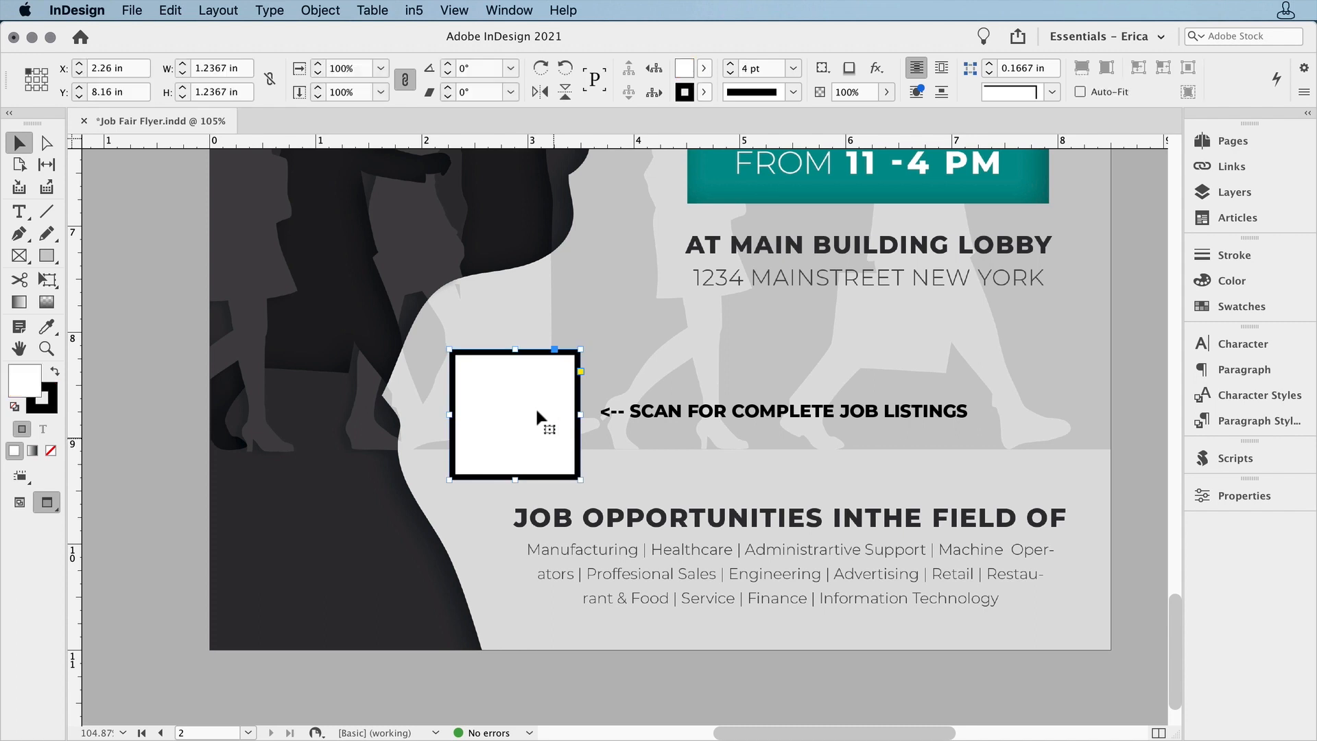
pyautogui.click(335, 8)
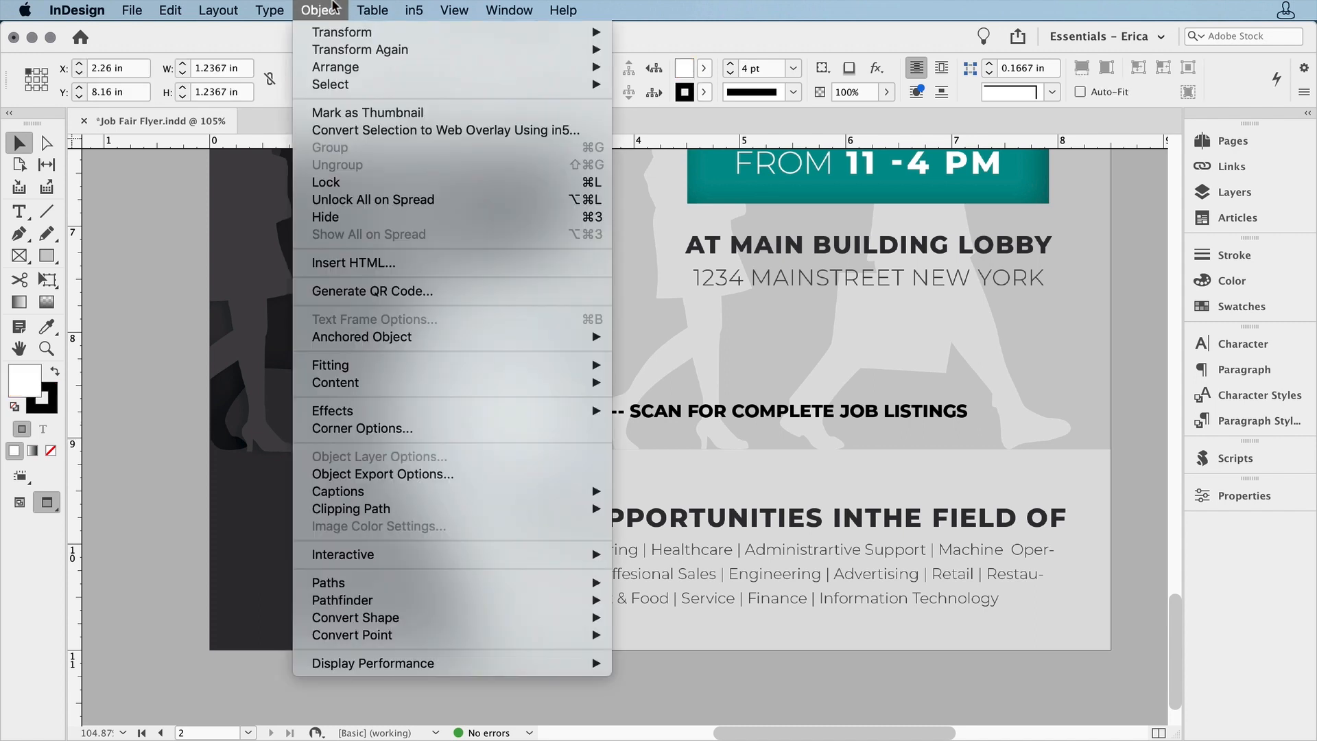
pyautogui.click(473, 291)
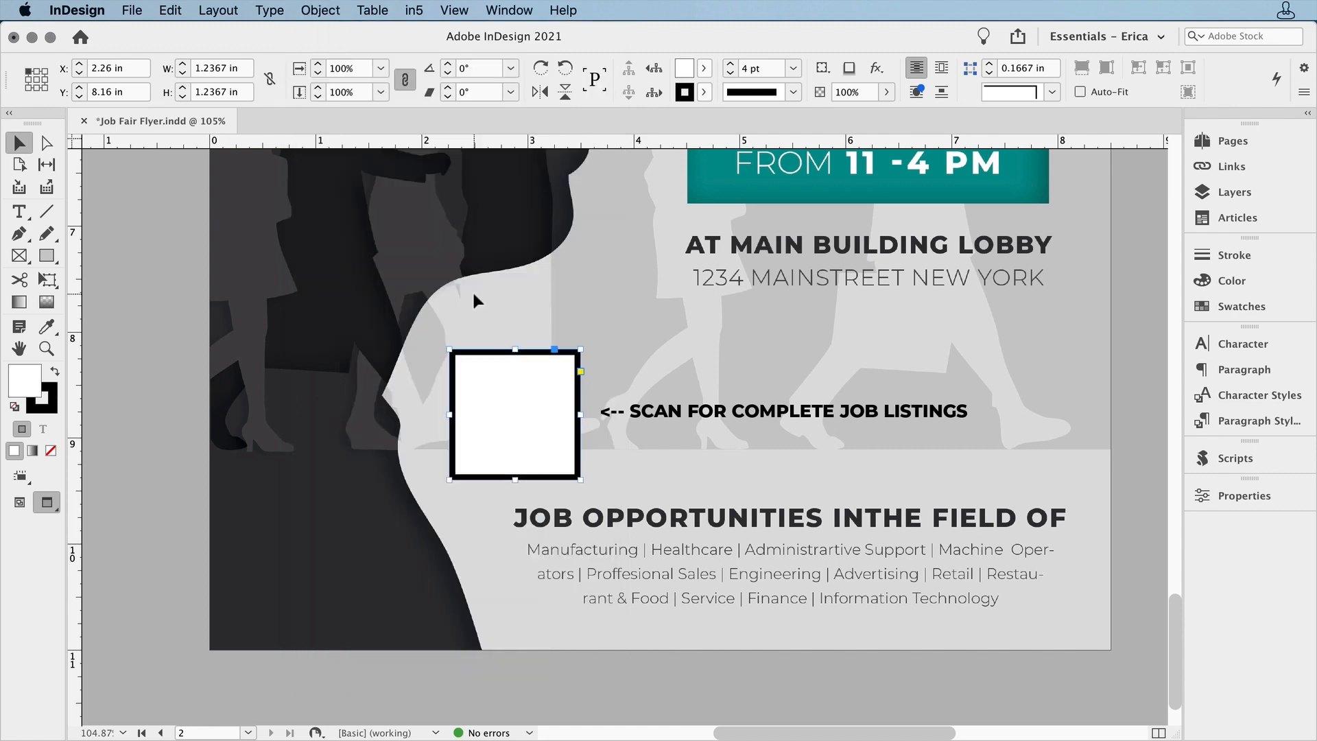
pyautogui.click(764, 665)
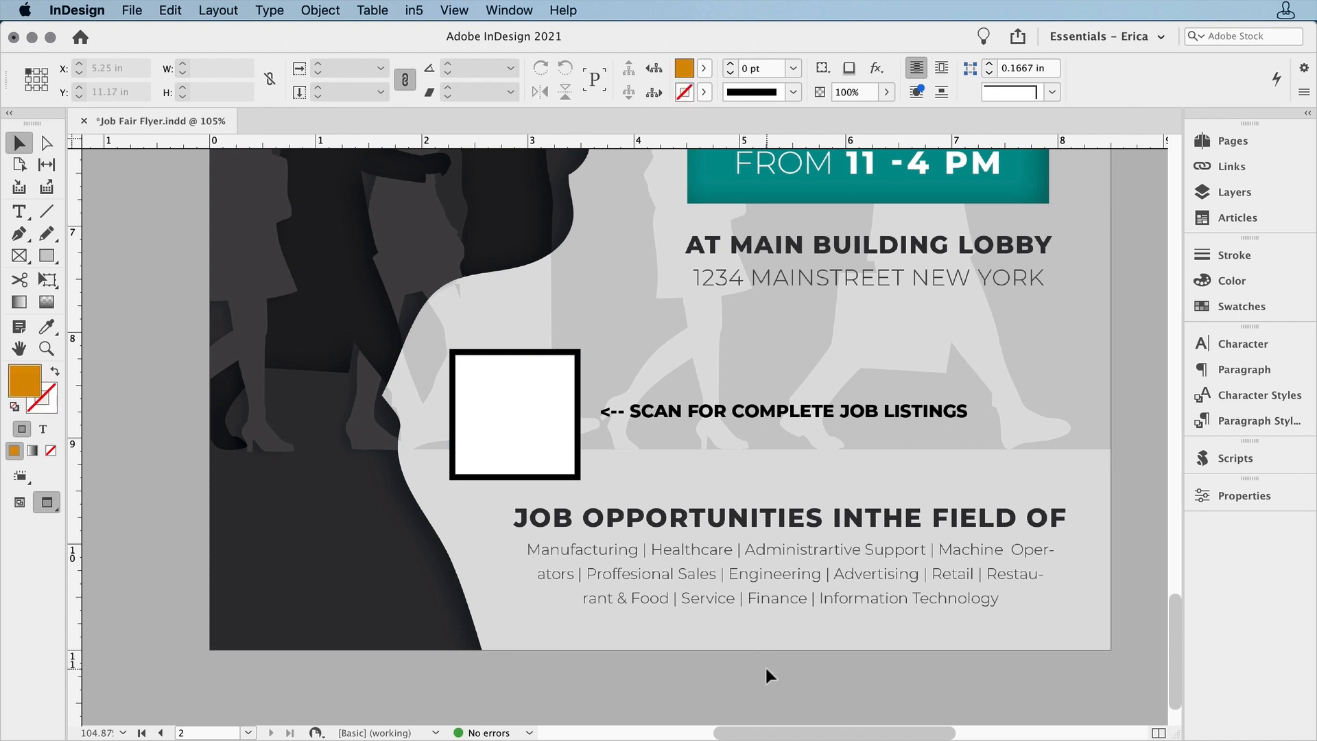
pyautogui.click(332, 9)
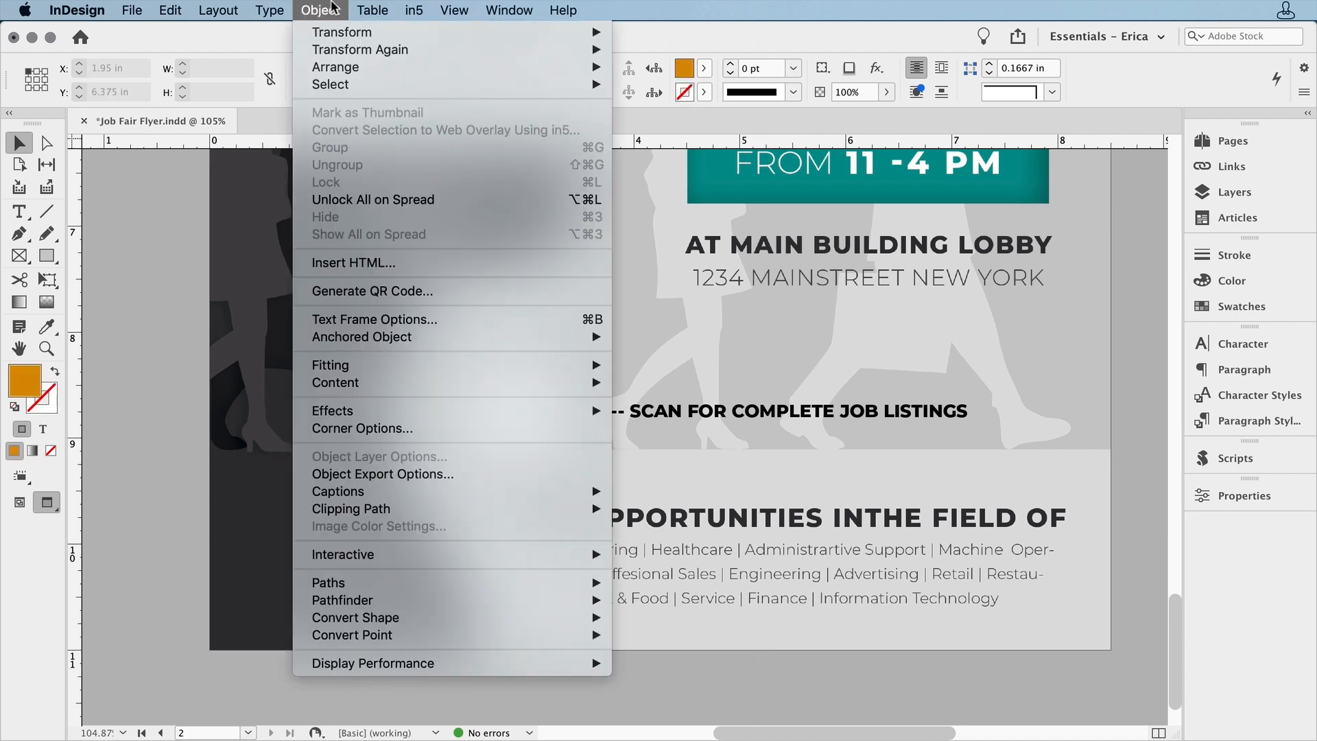
pyautogui.click(474, 290)
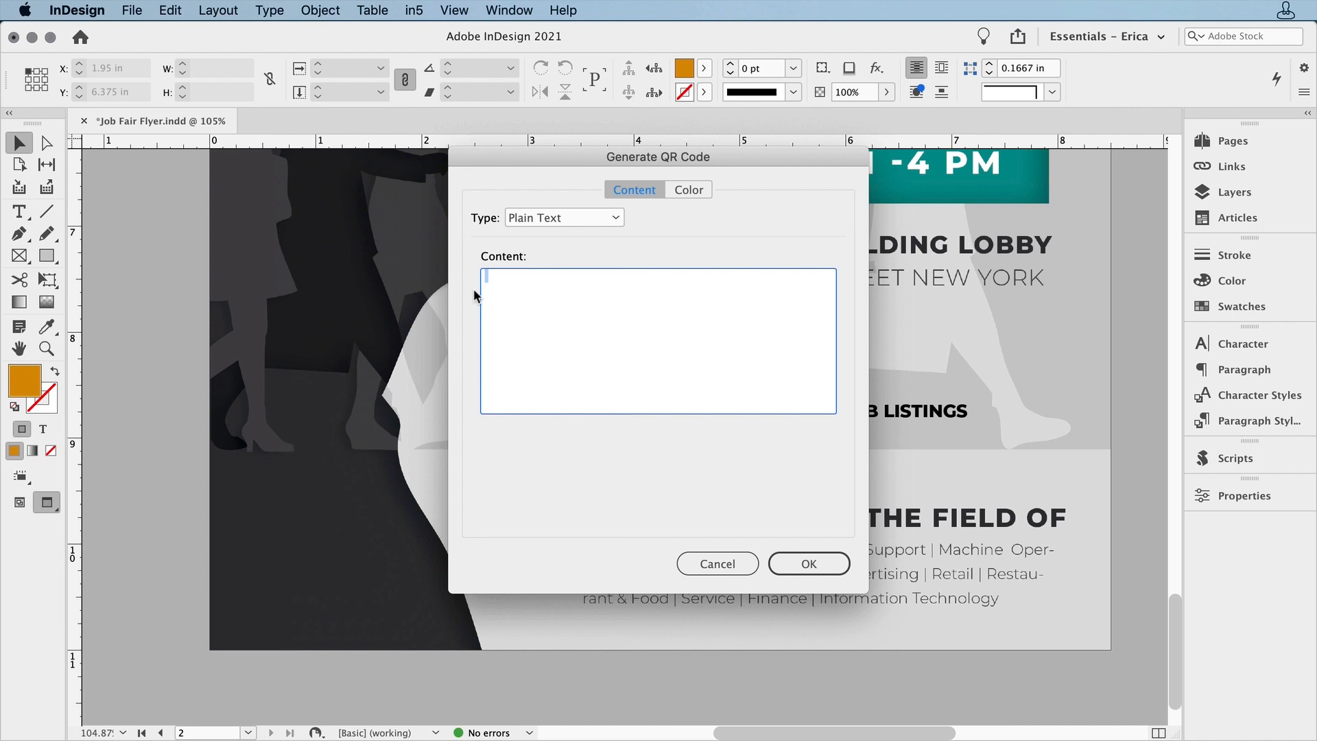
pyautogui.click(577, 218)
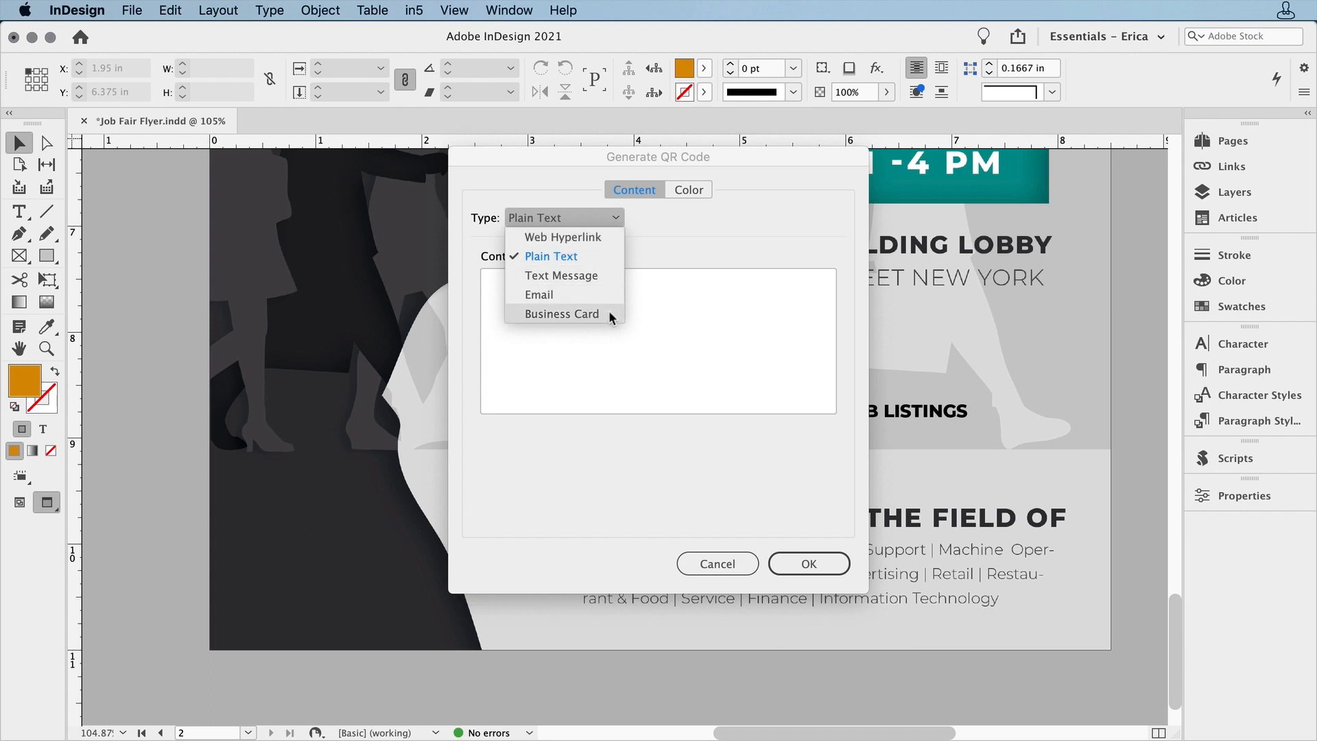
pyautogui.click(599, 238)
pyautogui.click(534, 287)
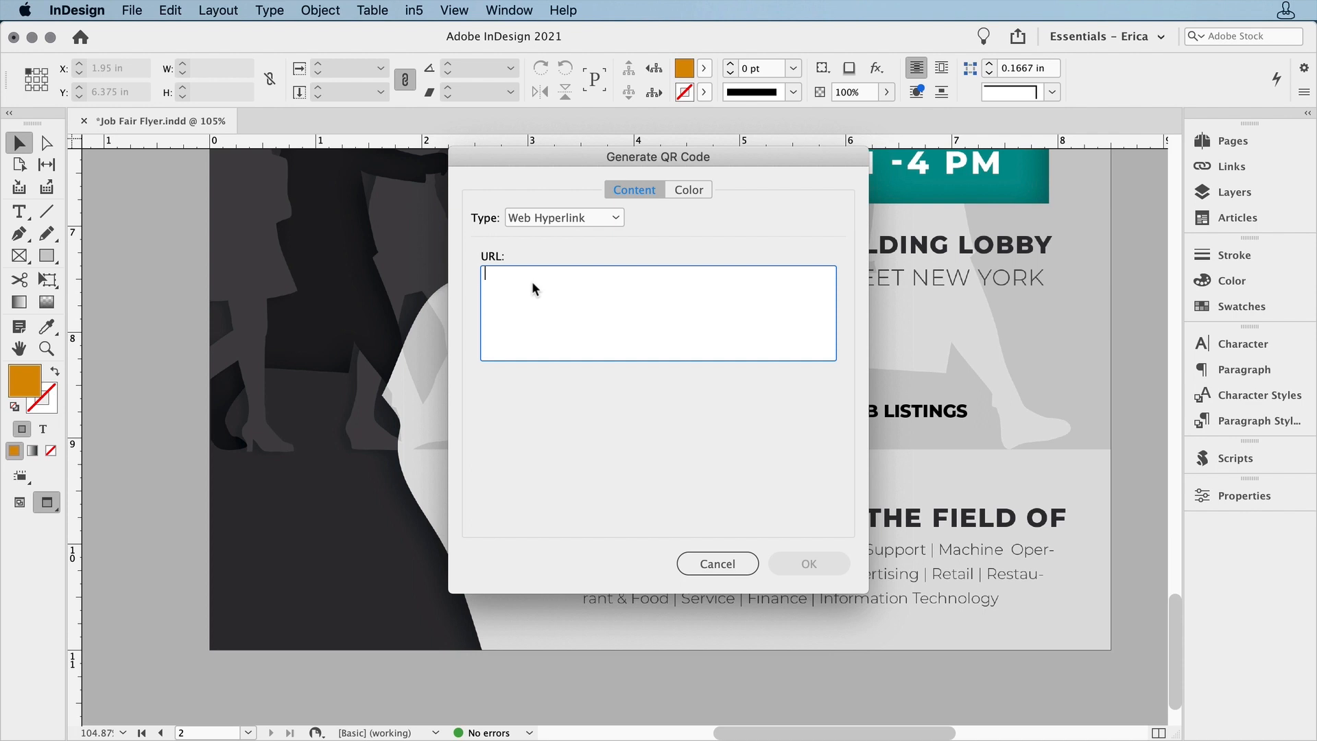
pyautogui.write('https://tutsplus.com/')
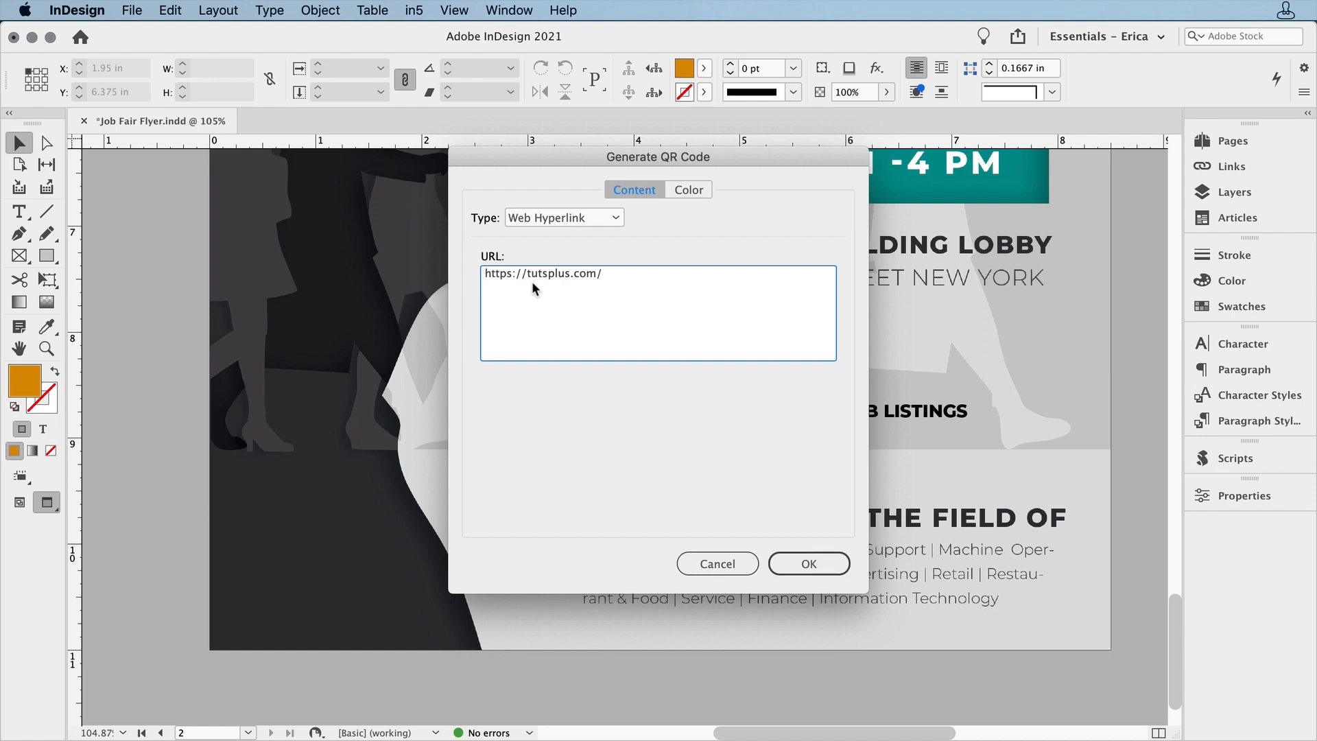
# Look at the fields of the Email and Business Card QR code types and return to Web Hyperlink
pyautogui.click(602, 219)
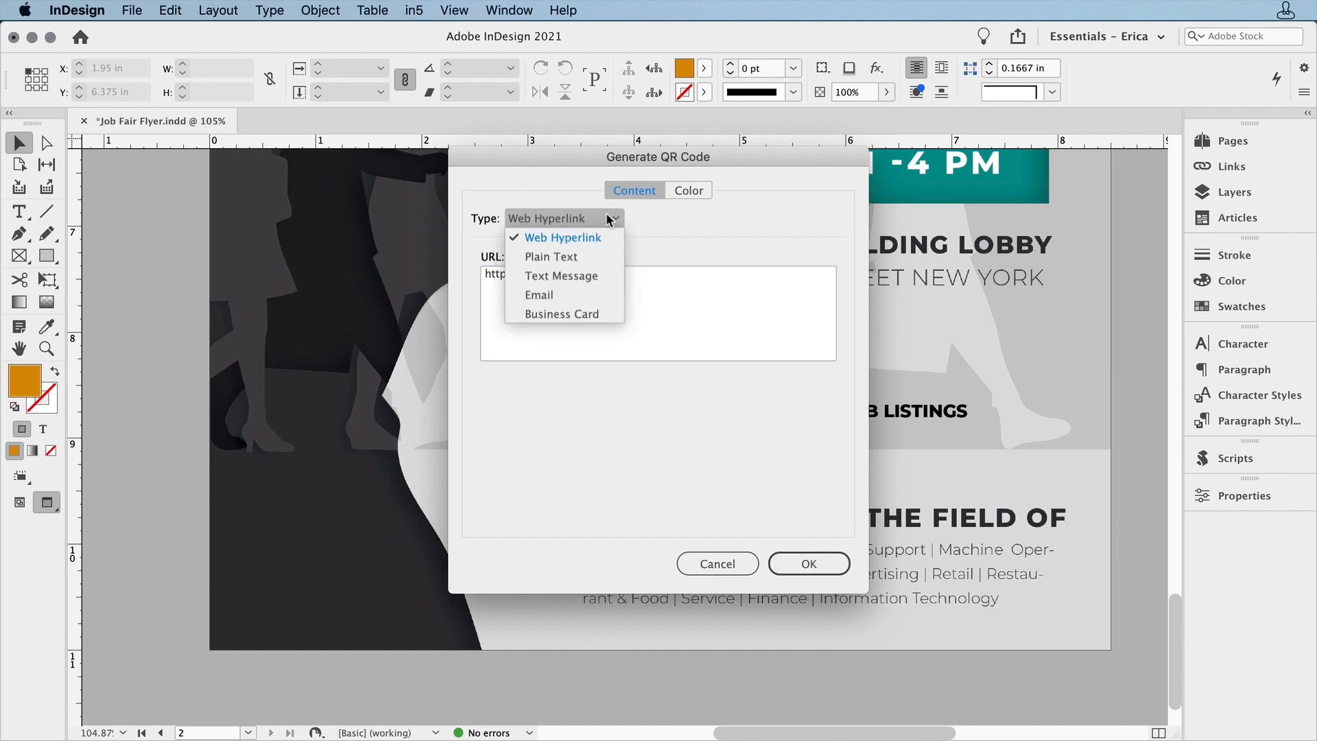
pyautogui.click(607, 294)
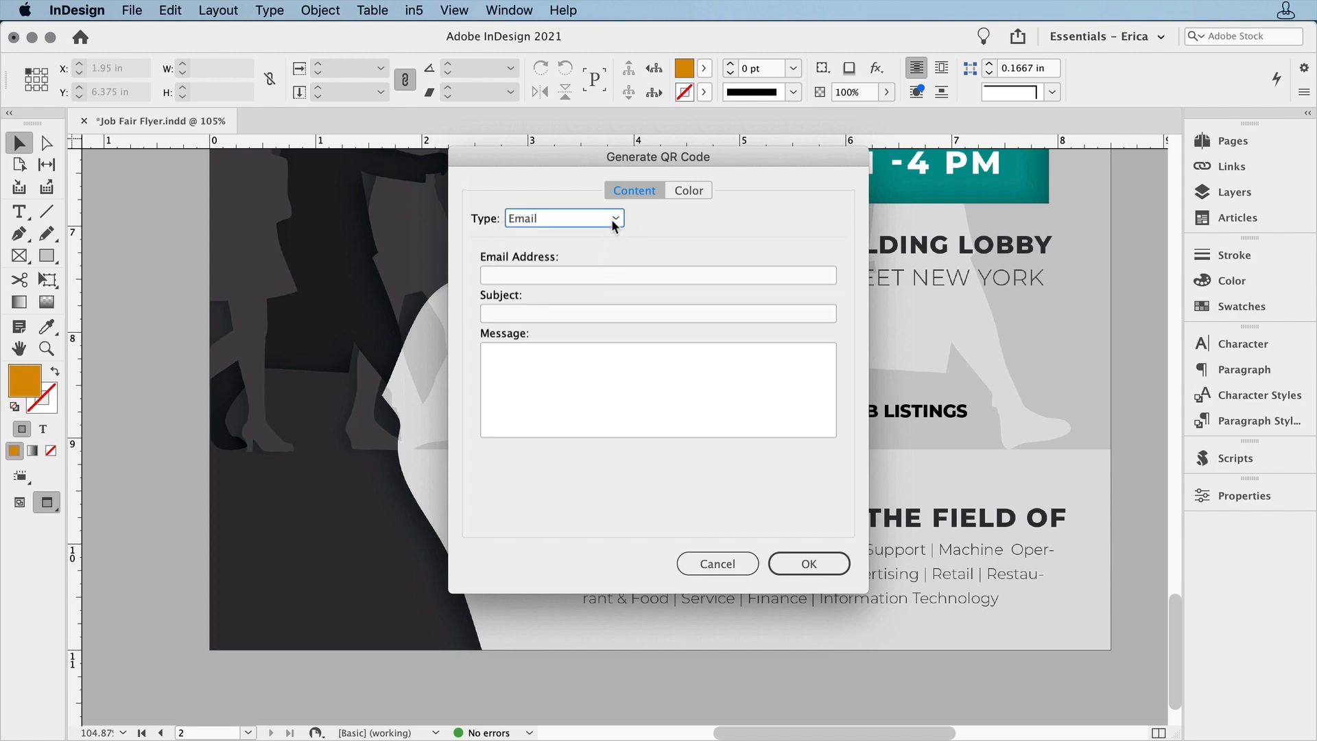
pyautogui.click(612, 217)
pyautogui.click(616, 314)
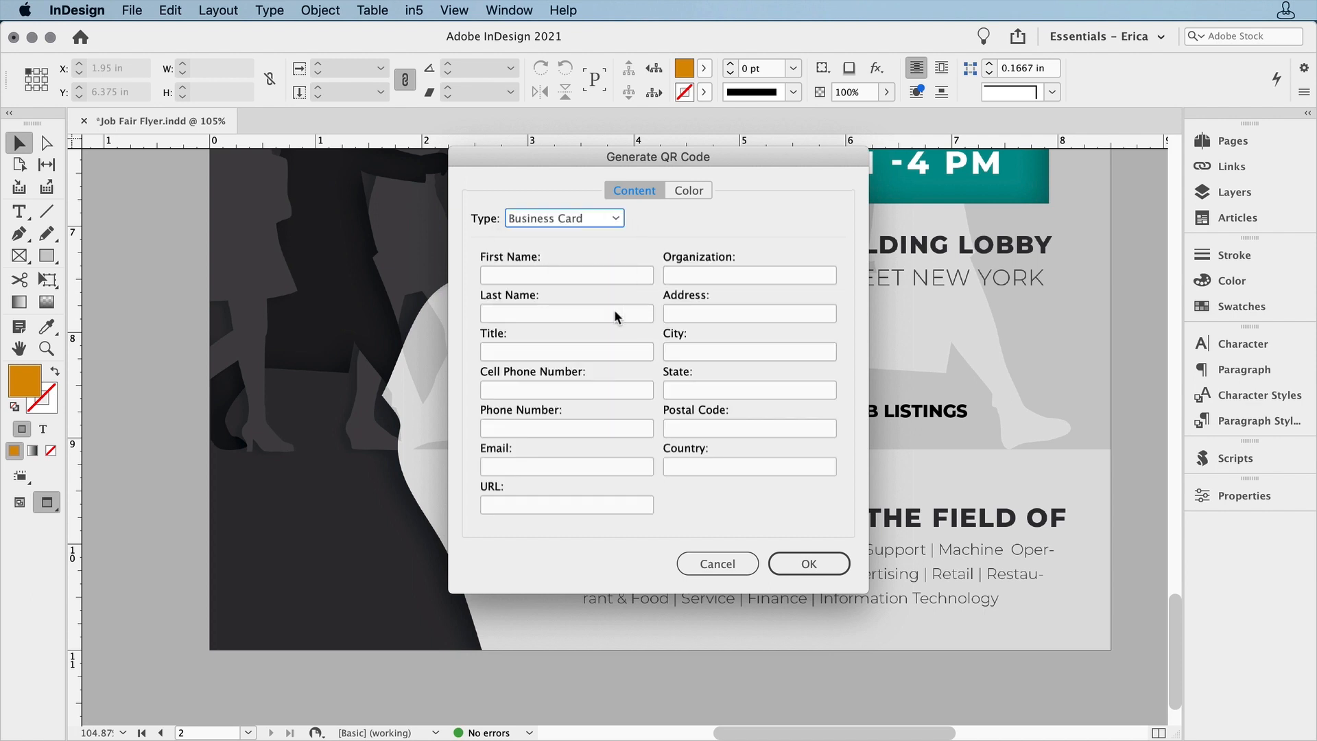
pyautogui.click(601, 217)
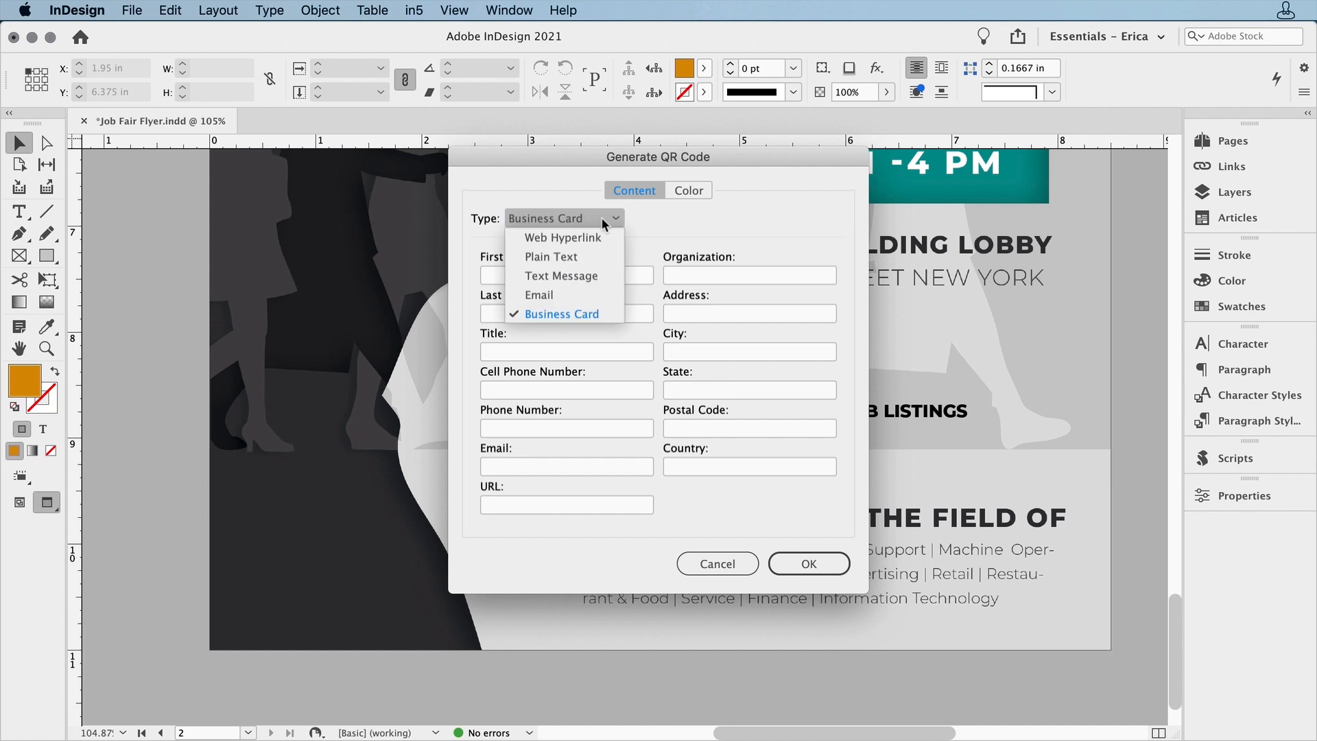
pyautogui.click(601, 232)
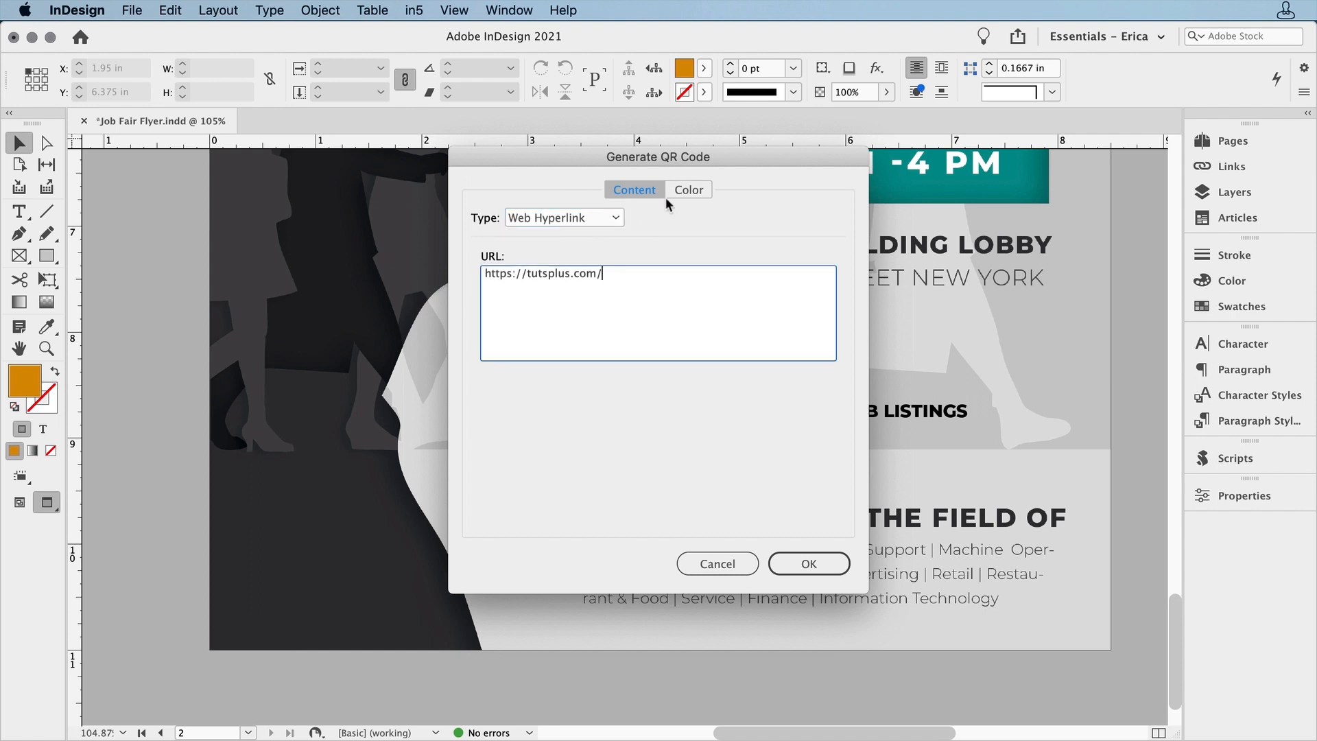
# Try the Harvest Gold, Avocado and Golden Yellow swatches for the QR code, set its color to [Black] and generate it
pyautogui.click(694, 190)
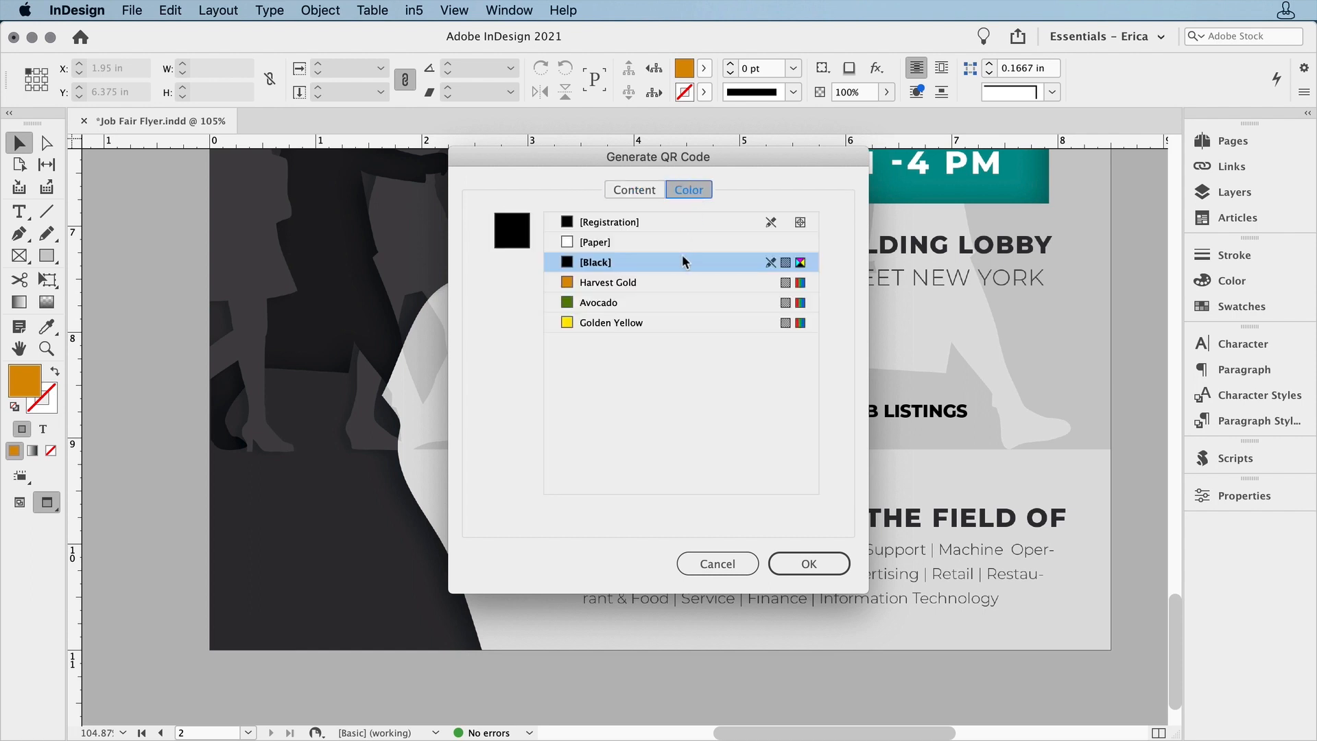
pyautogui.click(675, 284)
pyautogui.click(673, 304)
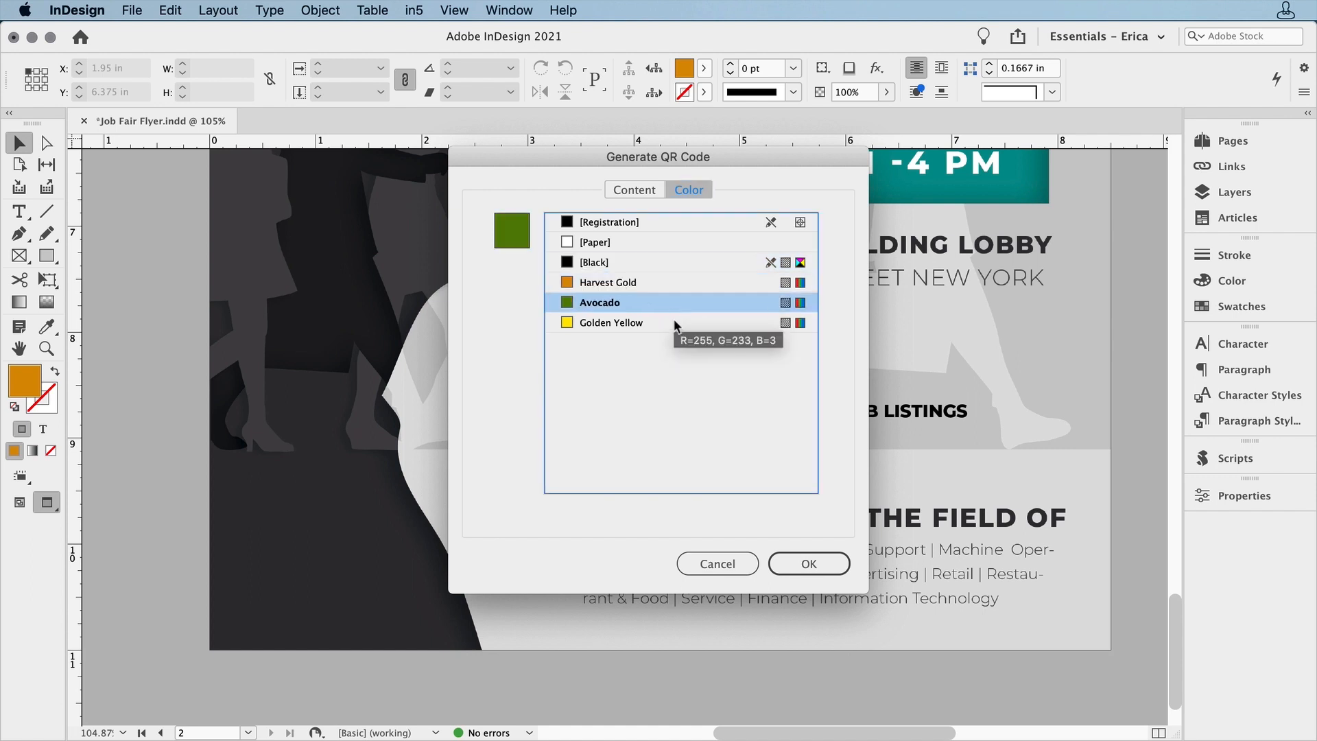
pyautogui.click(673, 323)
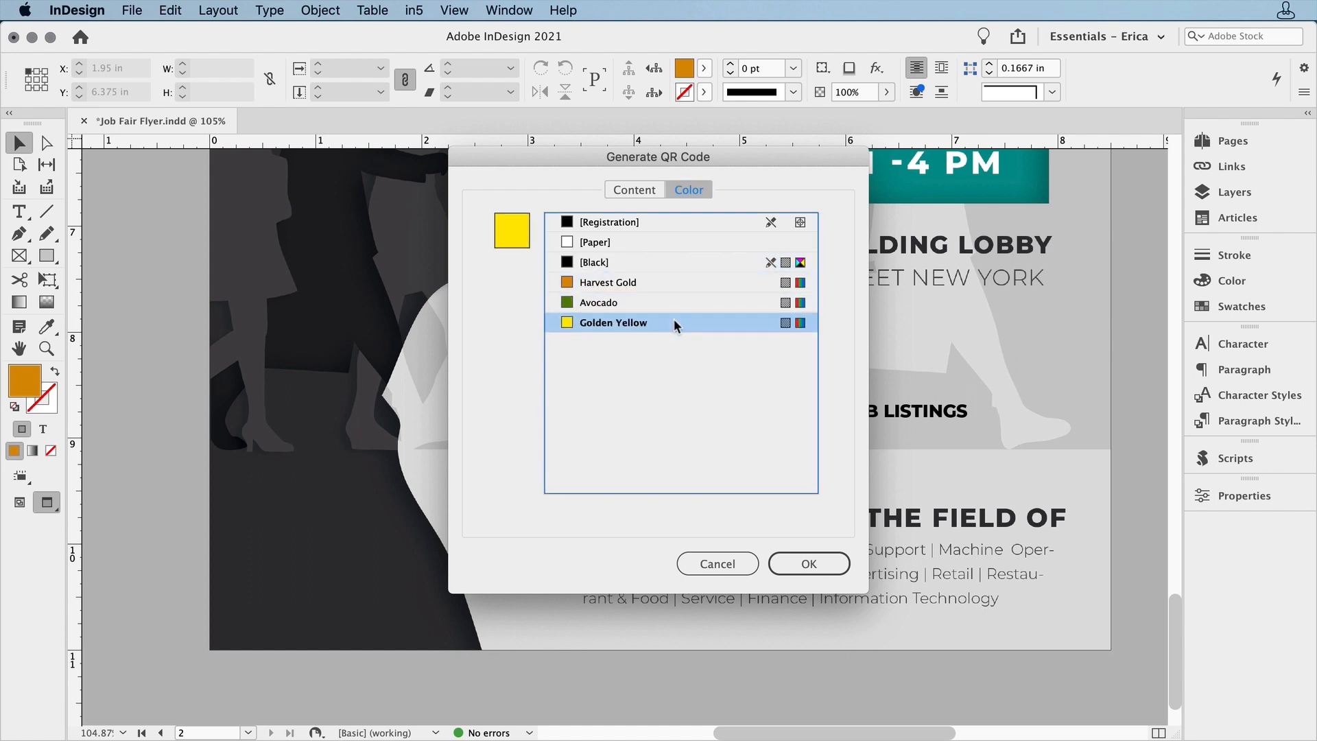
pyautogui.click(677, 262)
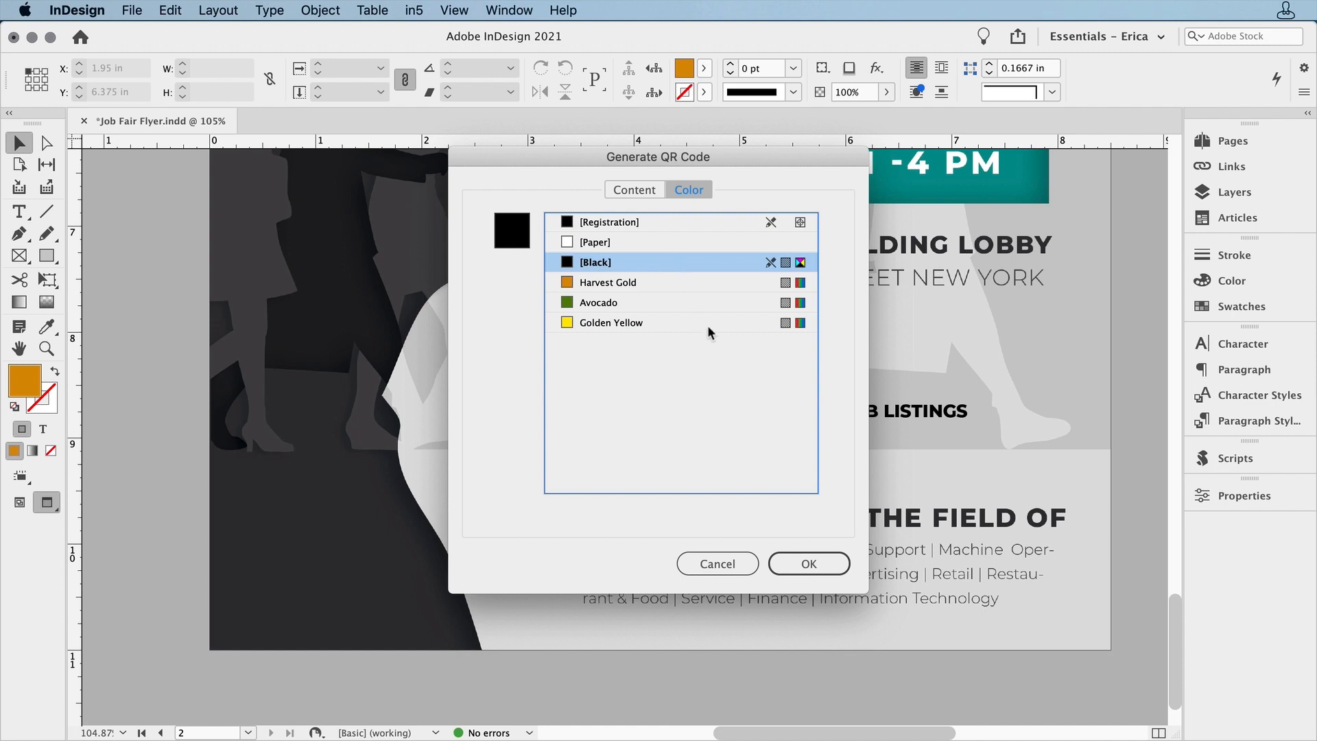
pyautogui.click(807, 563)
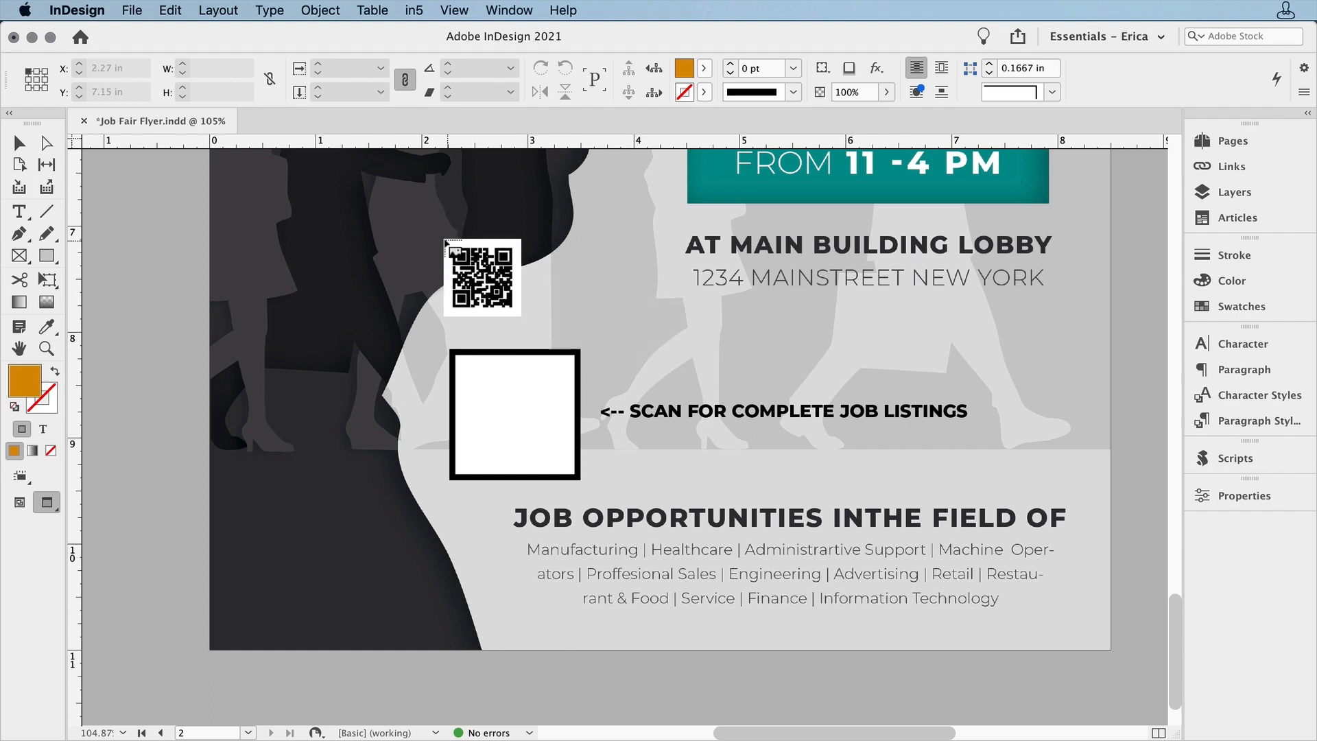
# Try placing the QR code at its default size beside the blank frame, undo it, and place it inside the frame
pyautogui.click(628, 289)
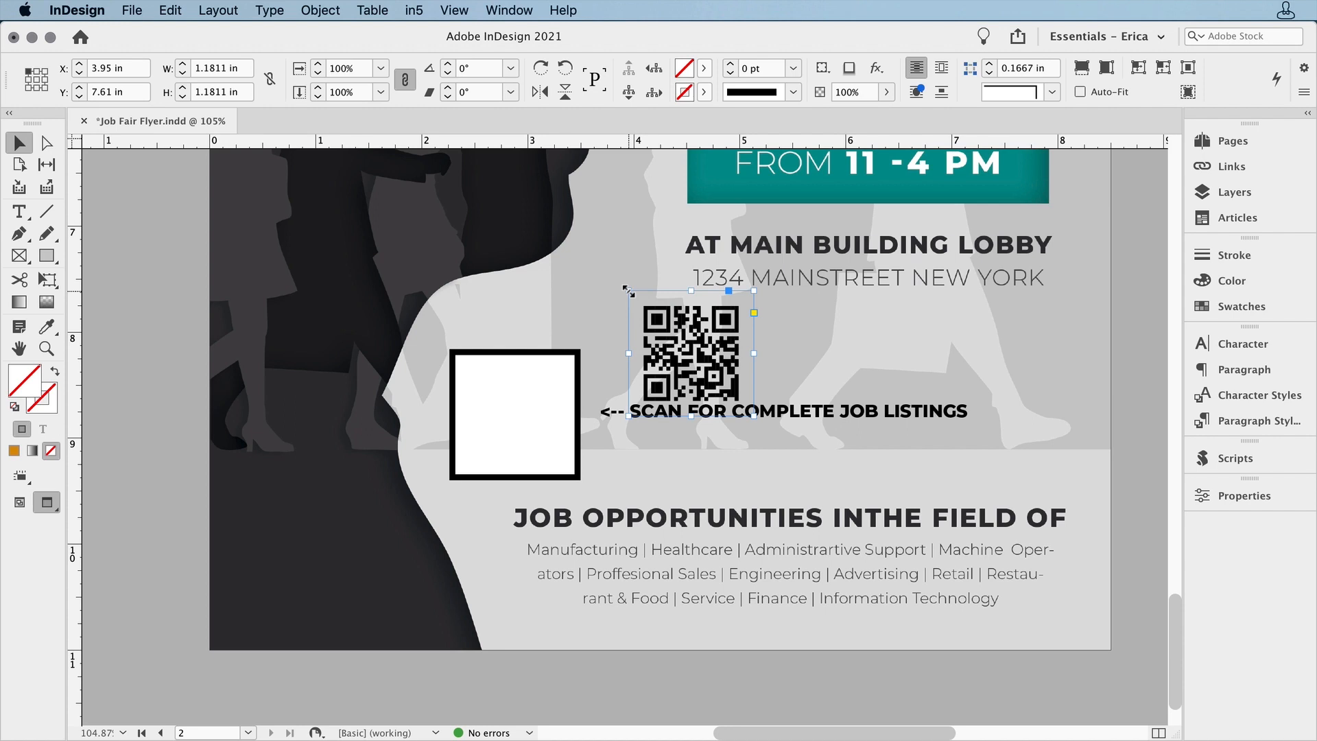
pyautogui.press('super+z')
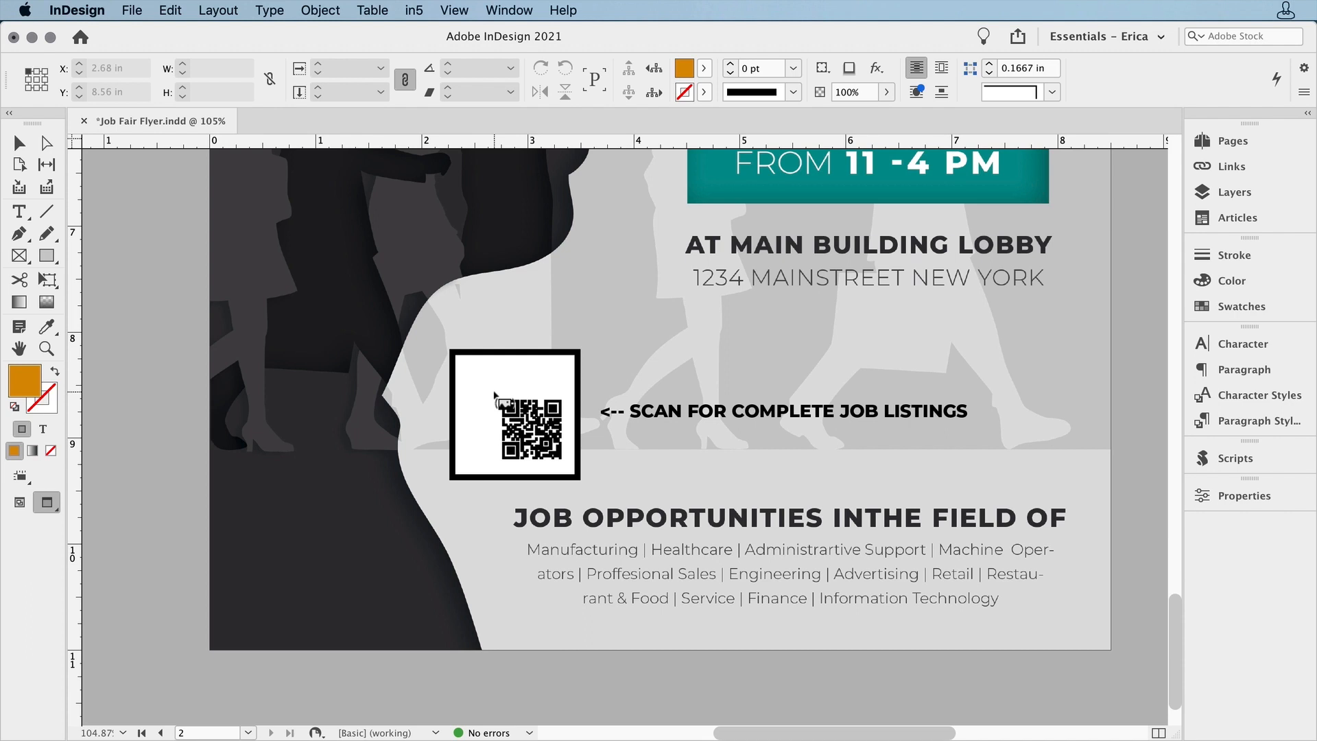
pyautogui.click(495, 397)
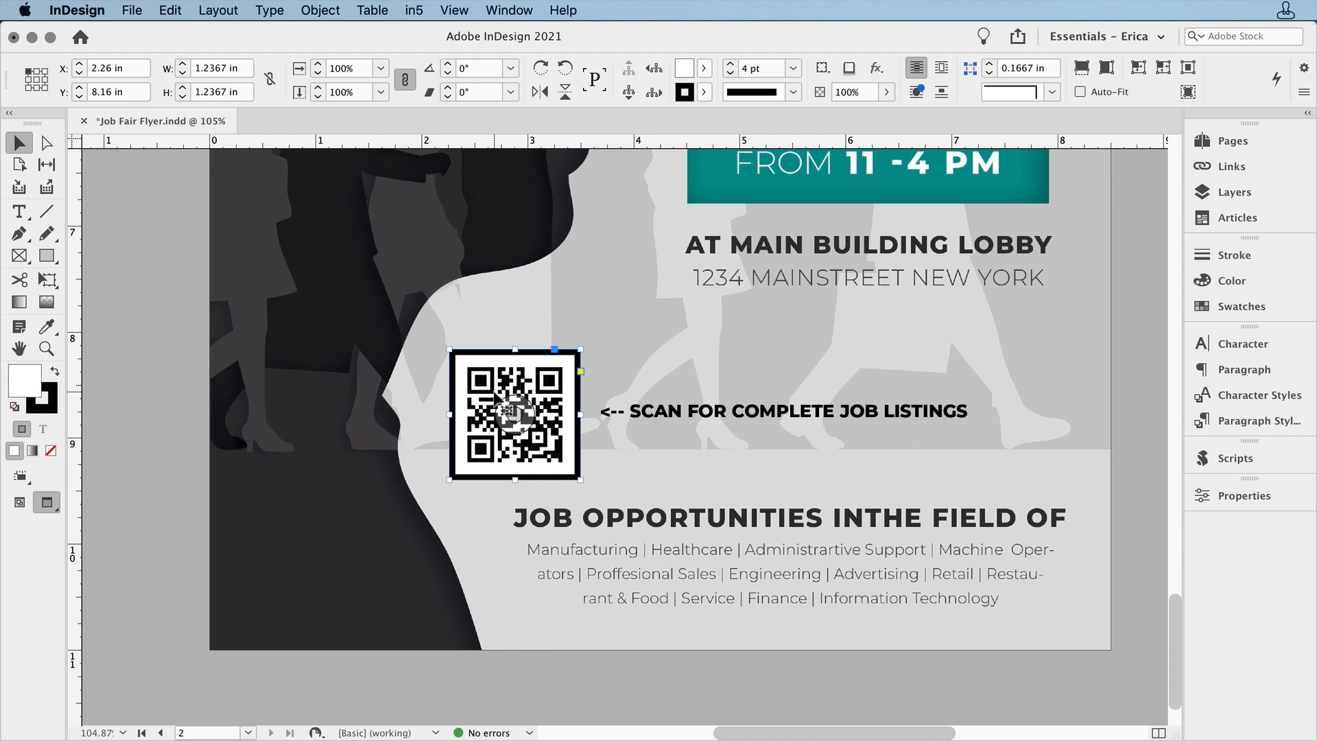
# Try placing the QR code as a separate frame about 1.98 in square right of the blank frame, move it slightly, and undo the move and placement
pyautogui.moveTo(508, 410)
pyautogui.mouseDown()
pyautogui.moveTo(818, 310)
pyautogui.moveTo(1028, 463)
pyautogui.mouseUp()
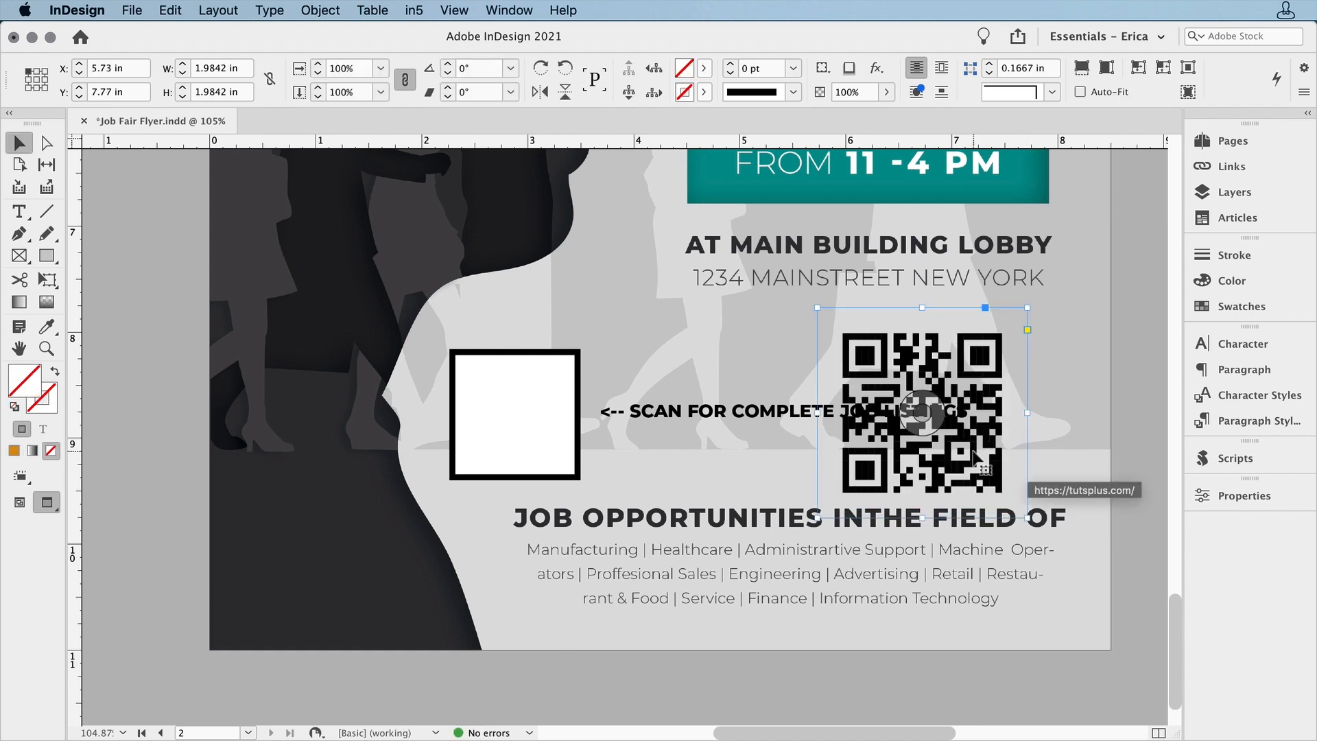
pyautogui.moveTo(993, 456); pyautogui.dragTo(1037, 439)
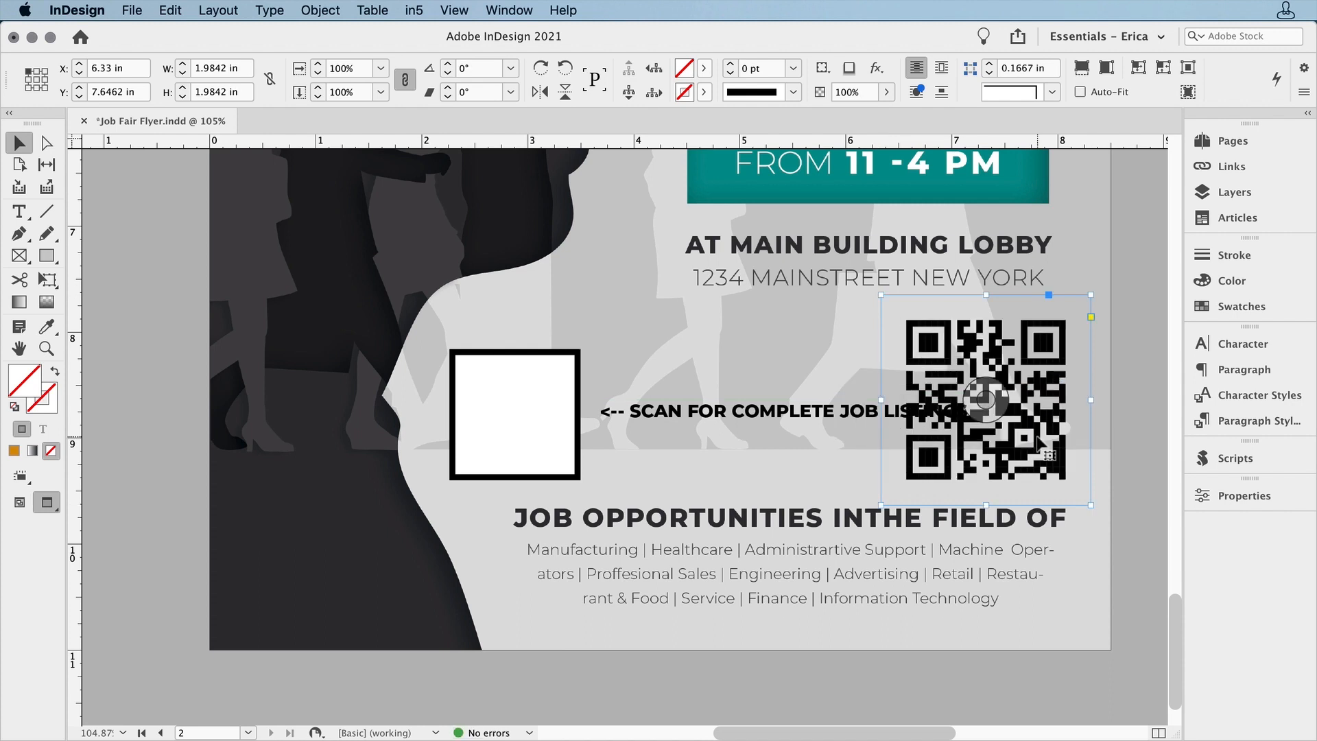
pyautogui.press('super+z')
pyautogui.press('super+z')
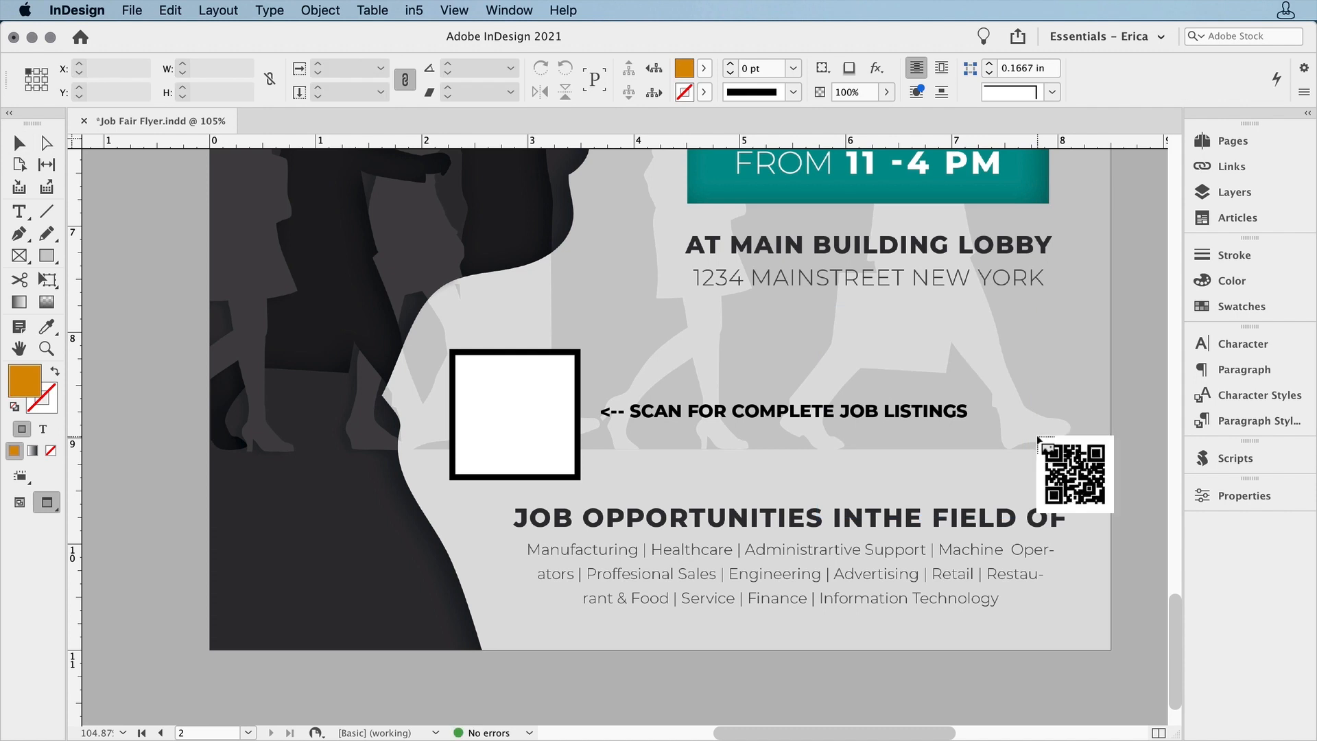
# Place the loaded QR code inside the blank bordered frame and fill that frame with the Golden Yellow swatch
pyautogui.click(503, 377)
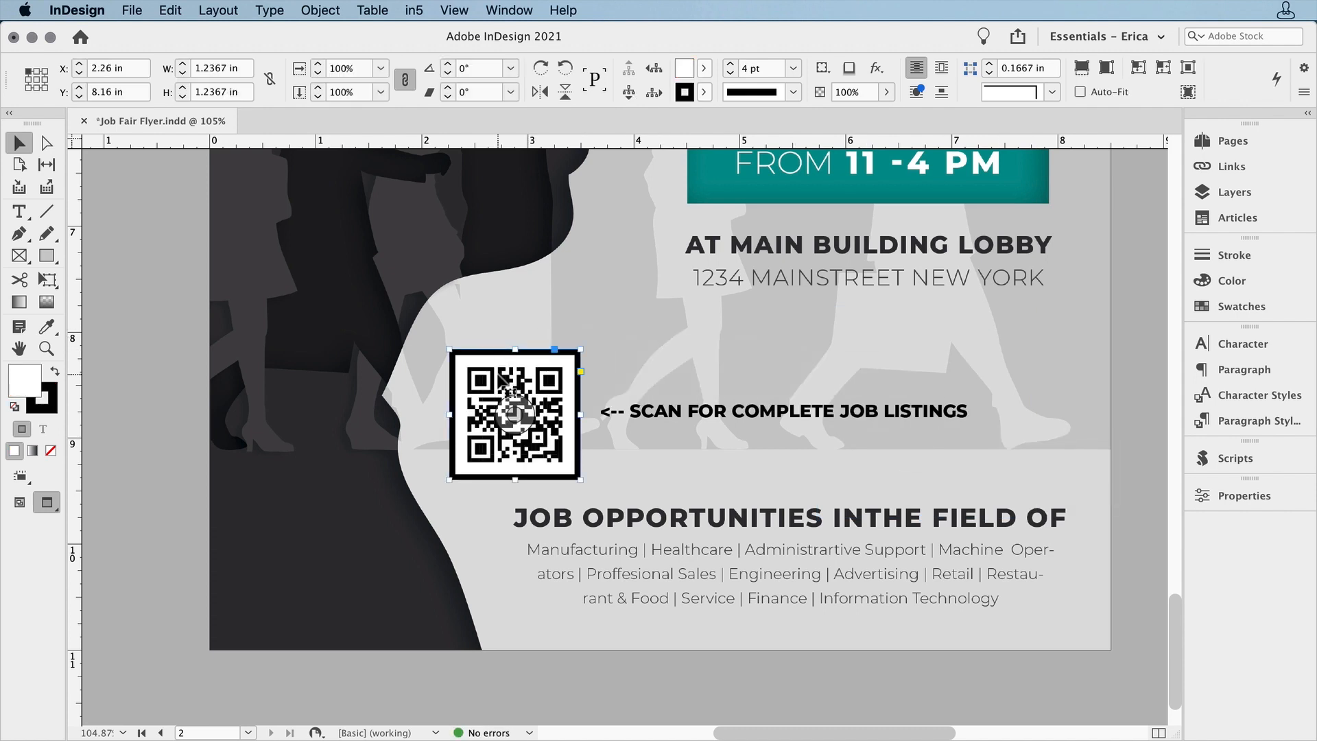
pyautogui.moveTo(406, 309); pyautogui.dragTo(767, 548)
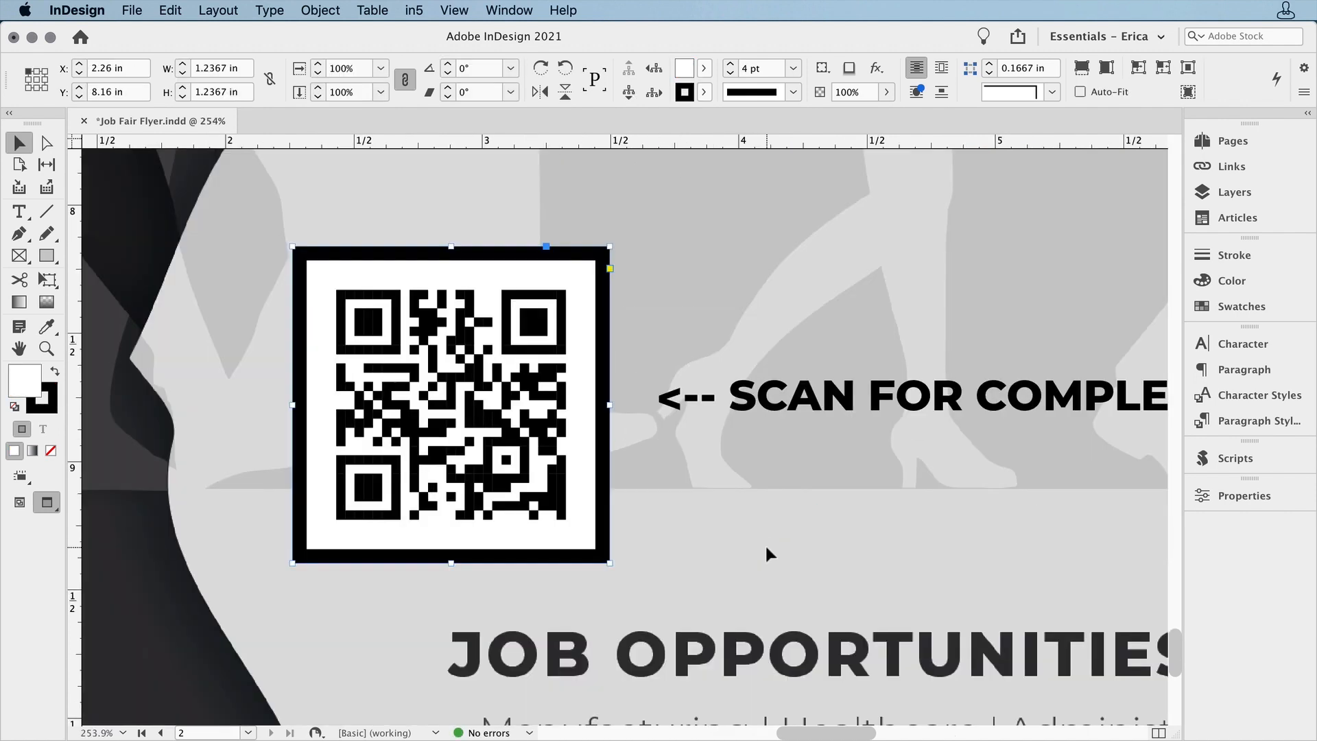
pyautogui.click(1243, 309)
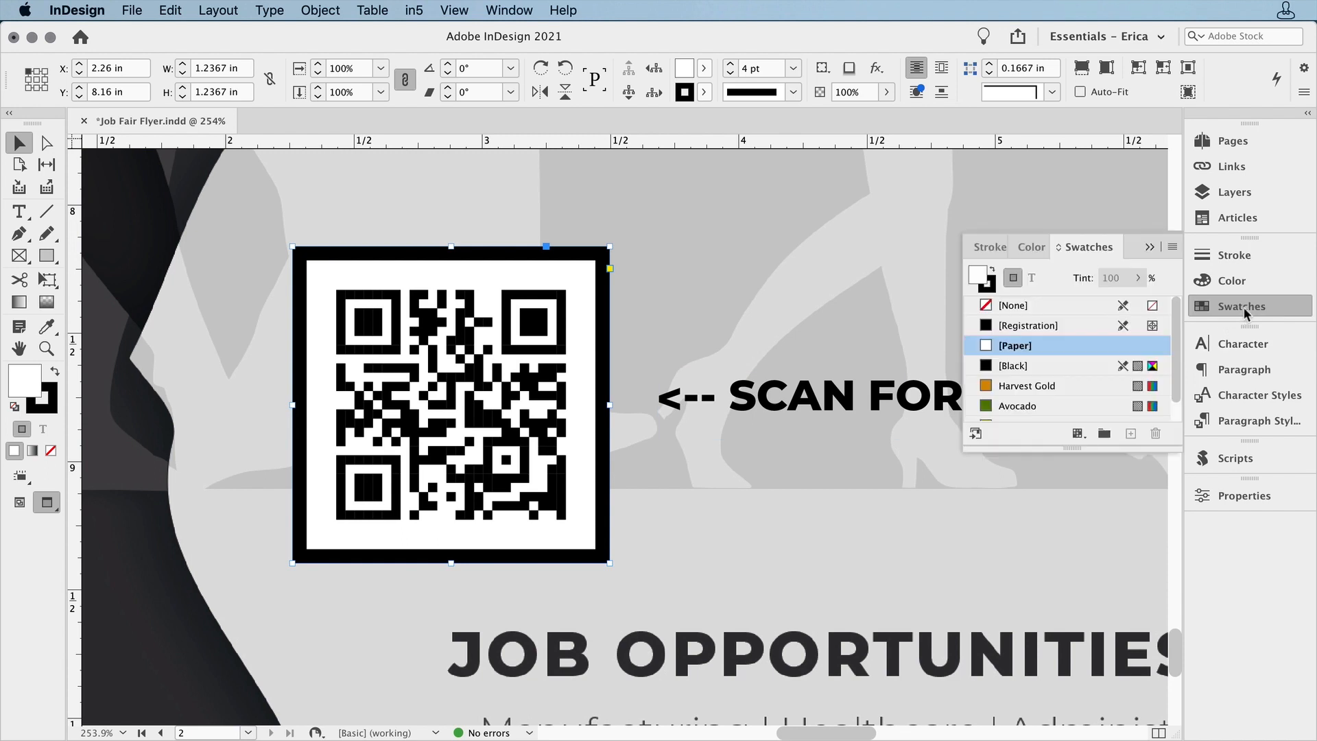
pyautogui.moveTo(1072, 447); pyautogui.dragTo(1068, 515)
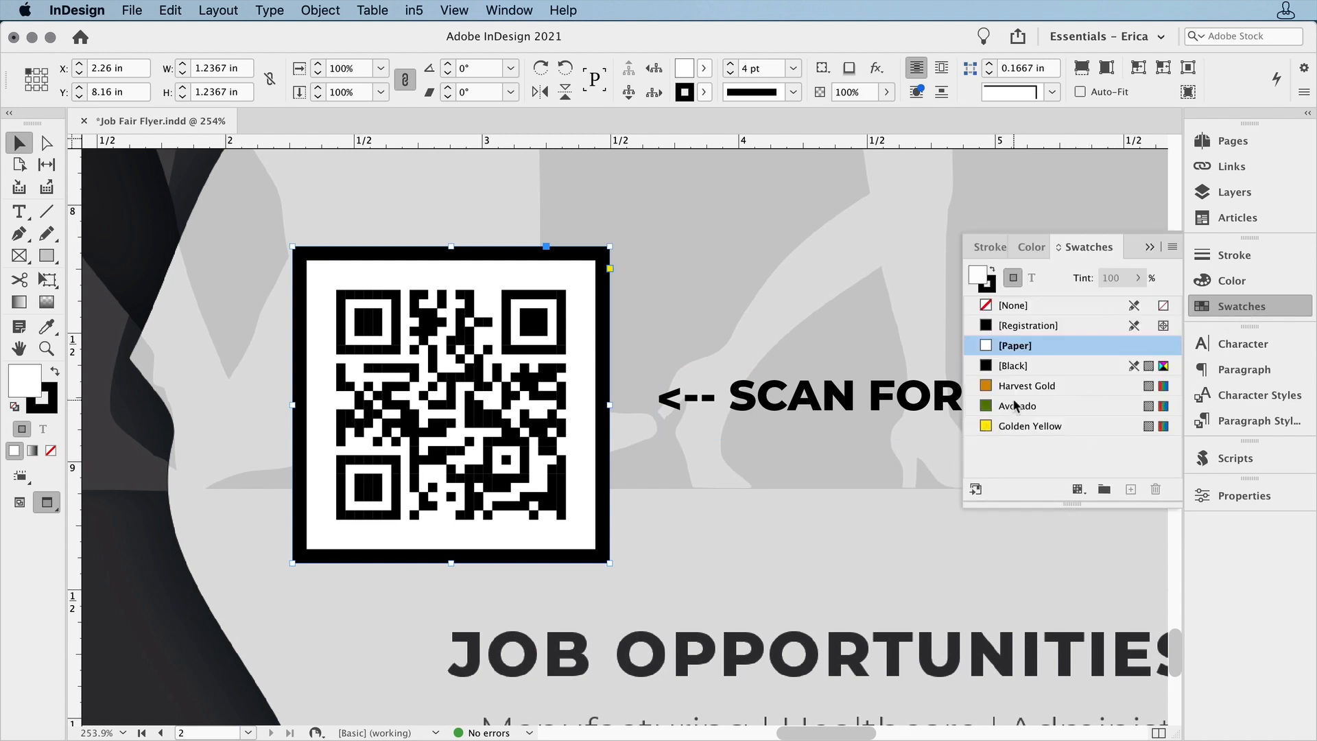
pyautogui.click(1017, 426)
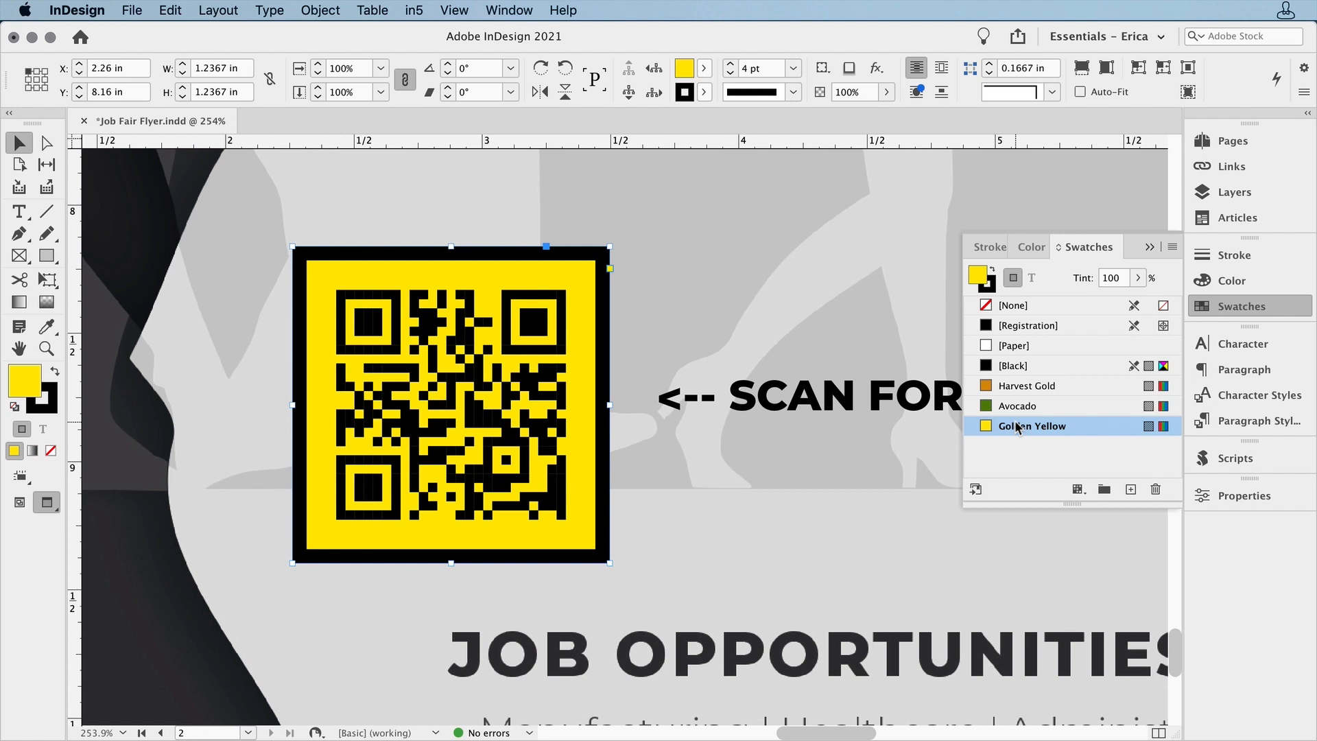
# Edit the placed QR code and change its color to the Harvest Gold swatch
pyautogui.rightClick(534, 419)
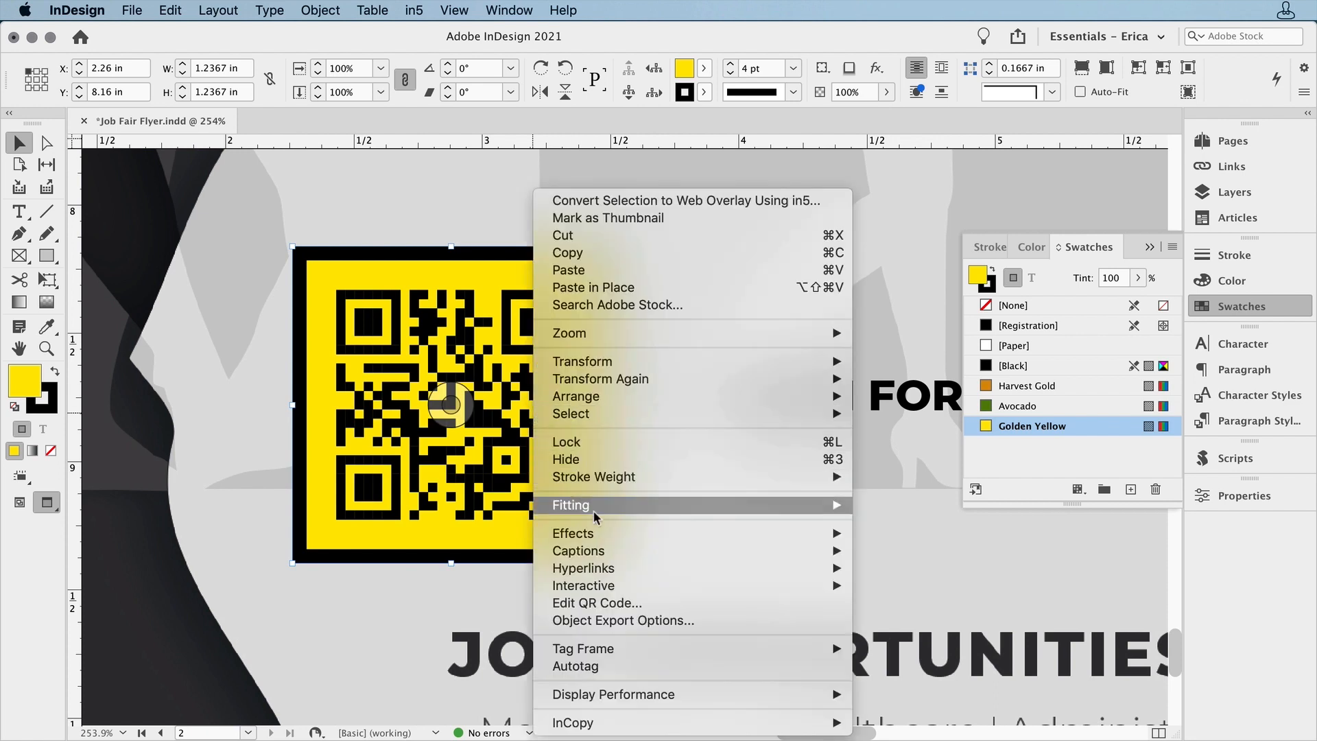
pyautogui.click(660, 604)
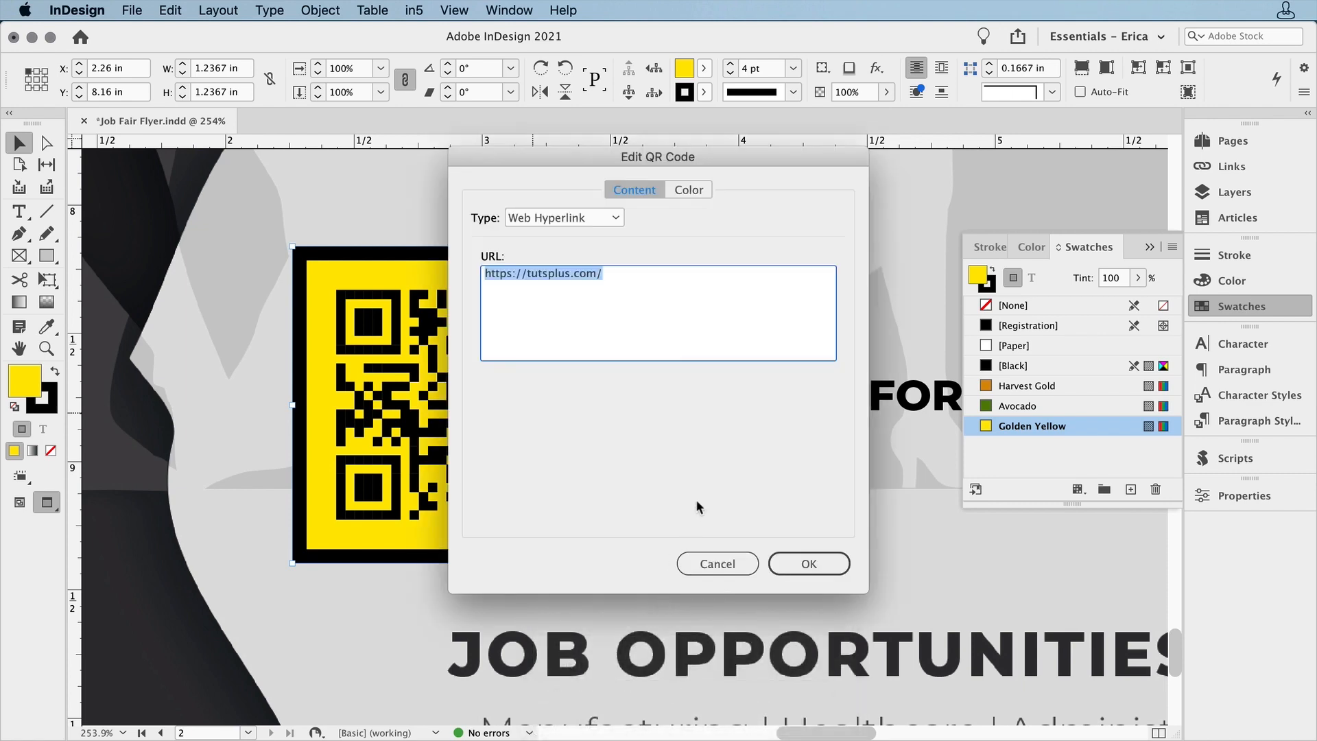
pyautogui.click(701, 188)
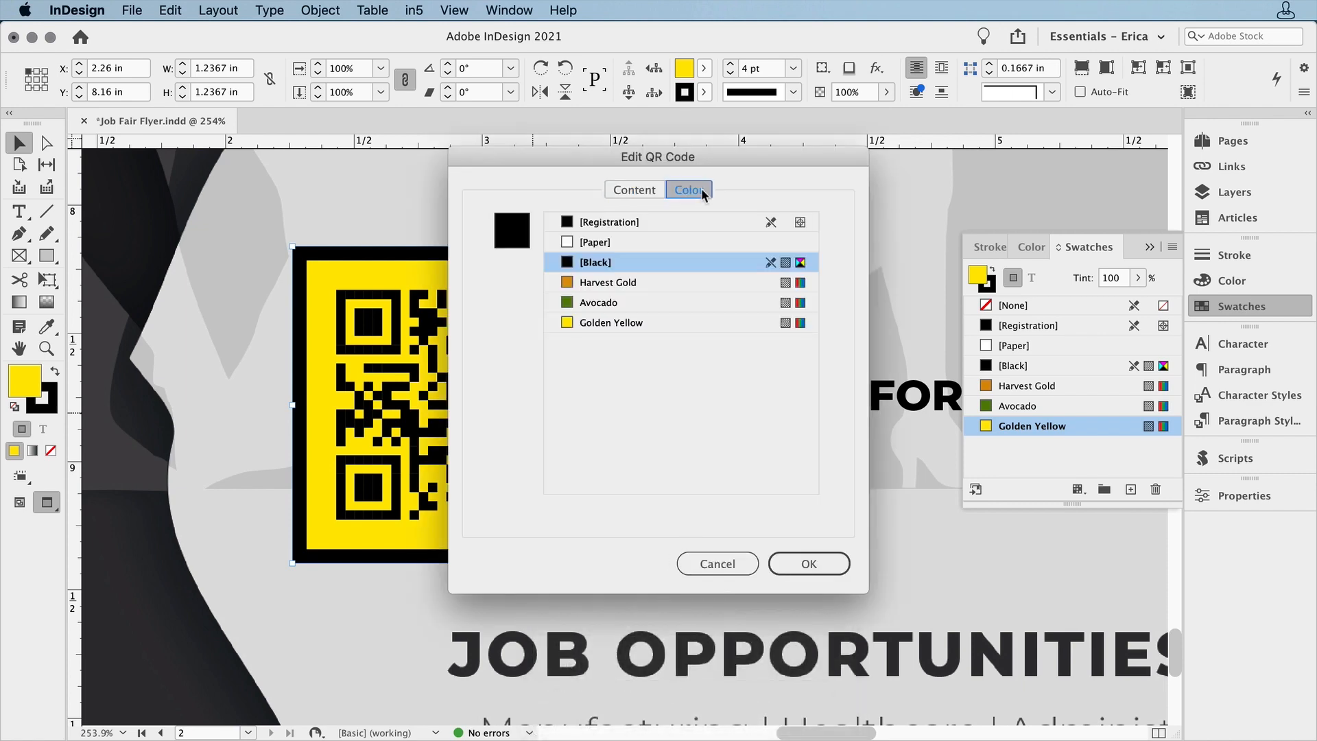
pyautogui.click(634, 283)
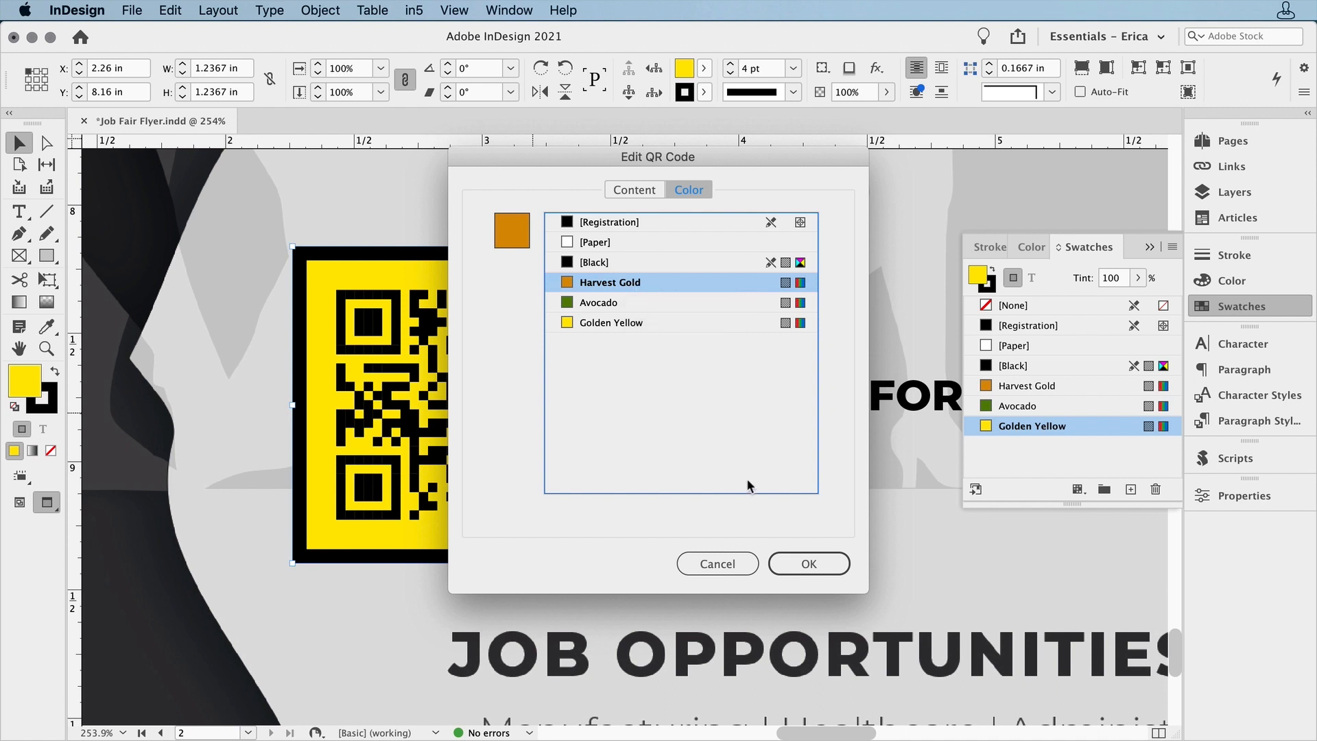
pyautogui.click(797, 564)
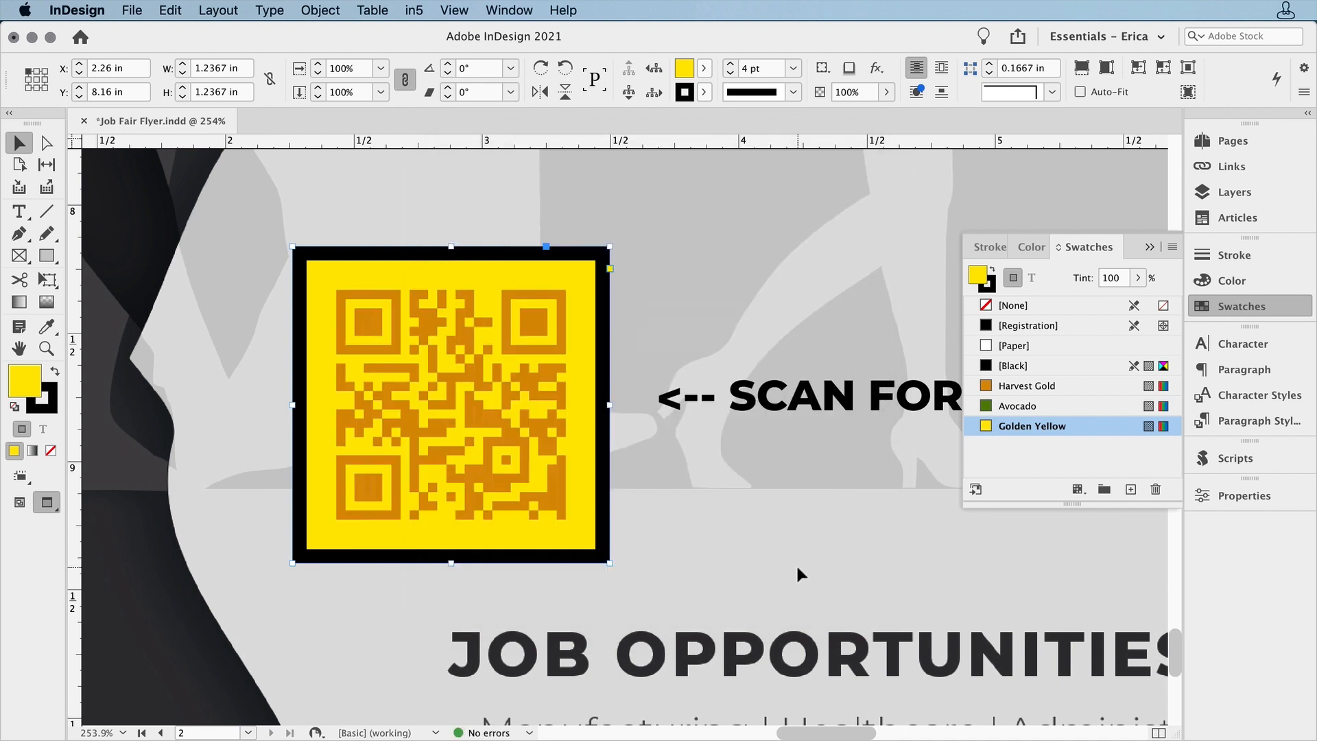
# Fill the QR code's frame with the [Paper] swatch and color its border stroke with the Avocado swatch
pyautogui.click(1025, 346)
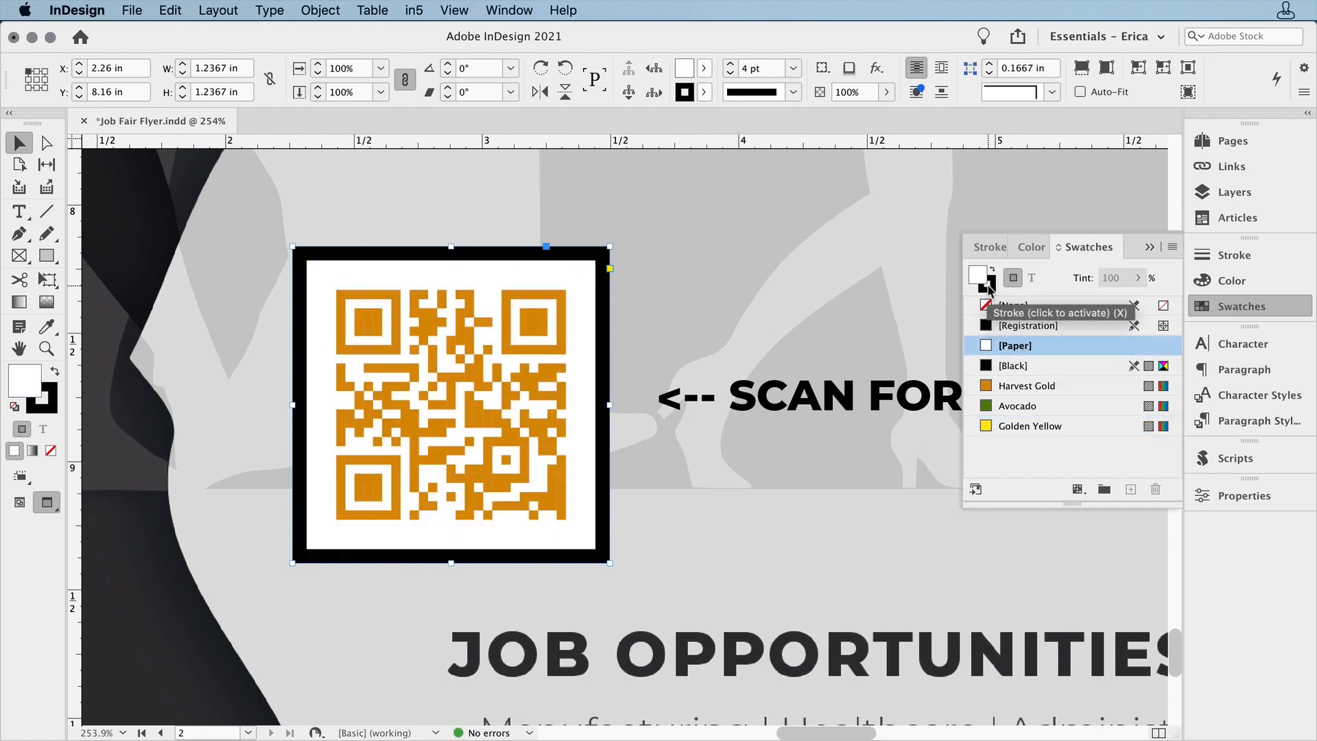
pyautogui.click(989, 284)
pyautogui.click(1015, 407)
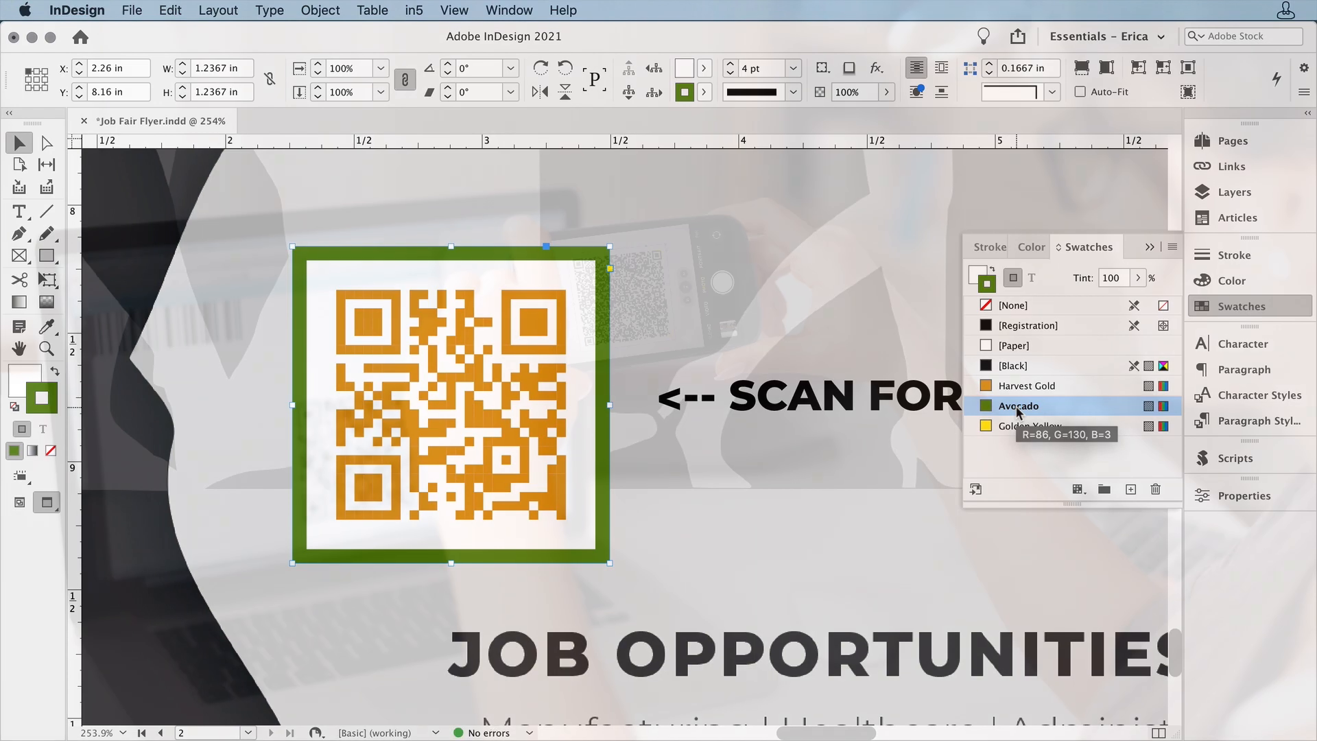